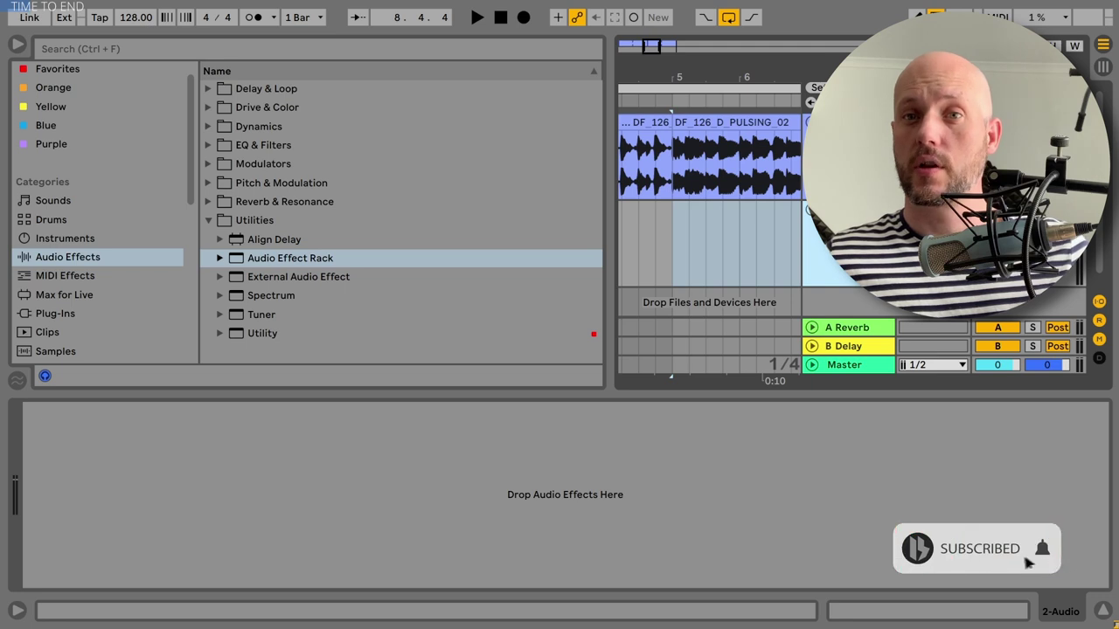
Insert an Audio Effect Rack on the audio track and nest a second Audio Effect Rack inside it
{"action": "double_click", "coordinate": [299, 259]}
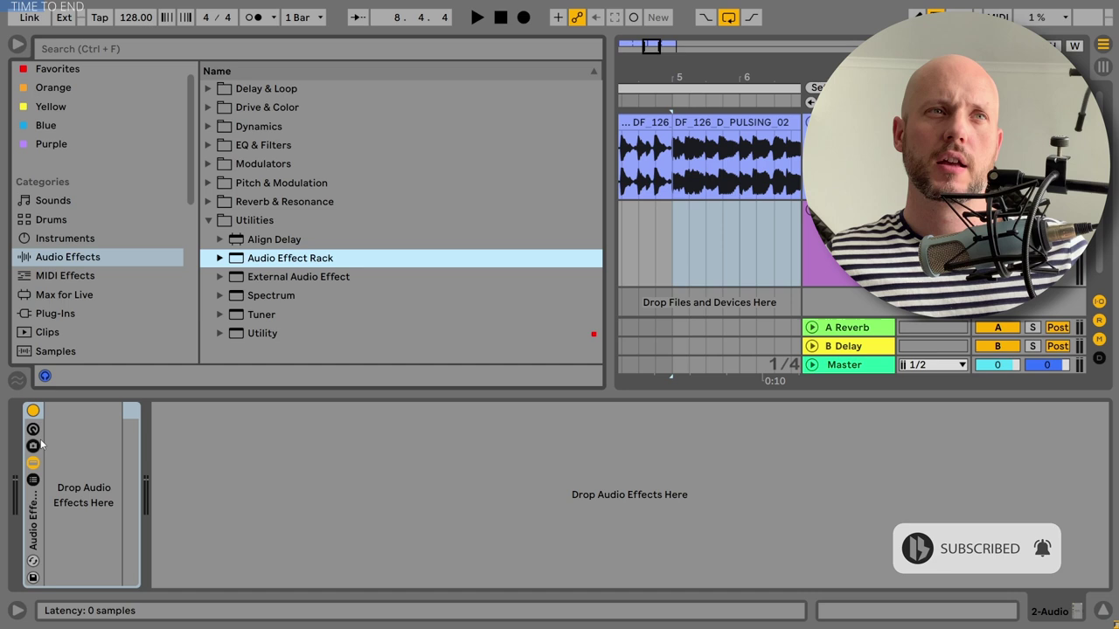
{"action": "left_click_drag", "start_coordinate": [252, 263], "coordinate": [68, 508]}
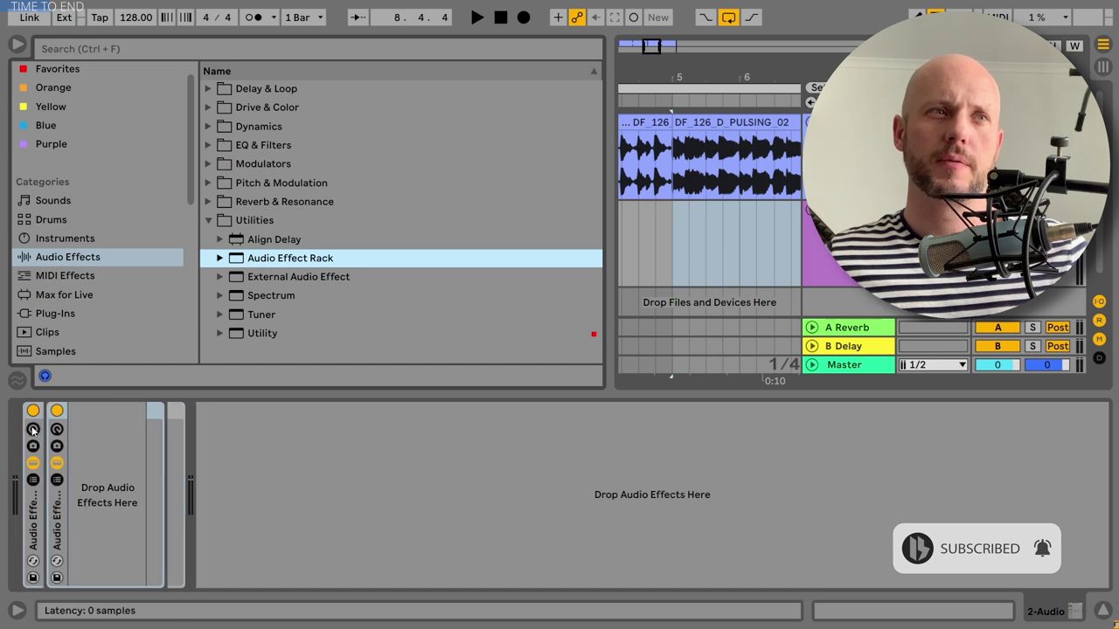
Show the macro controls of both racks and reduce the outer rack to a single macro
{"action": "left_click", "coordinate": [33, 430]}
{"action": "left_click", "coordinate": [33, 461]}
{"action": "left_click", "coordinate": [32, 461]}
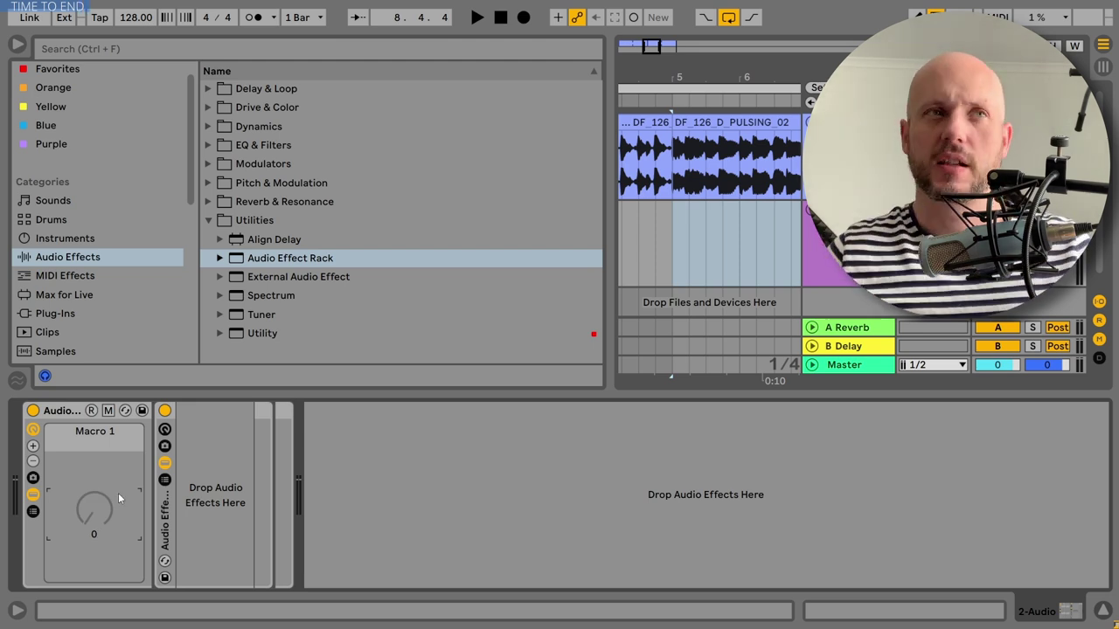
{"action": "left_click", "coordinate": [164, 429]}
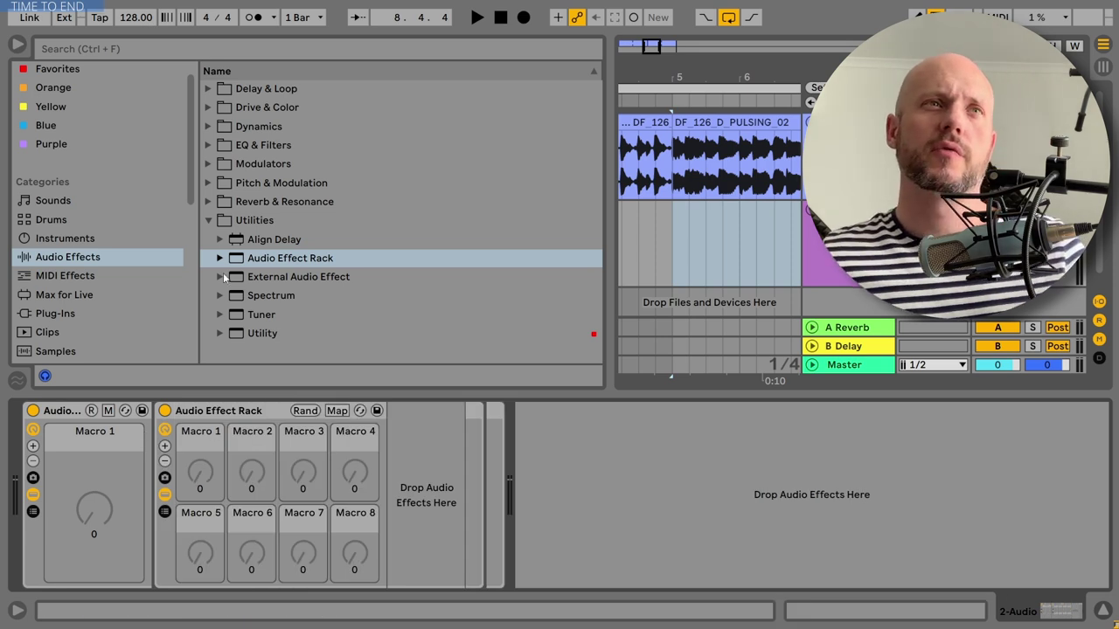
Add an Auto Filter followed by a Reverb inside the inner rack
{"action": "left_click", "coordinate": [213, 149]}
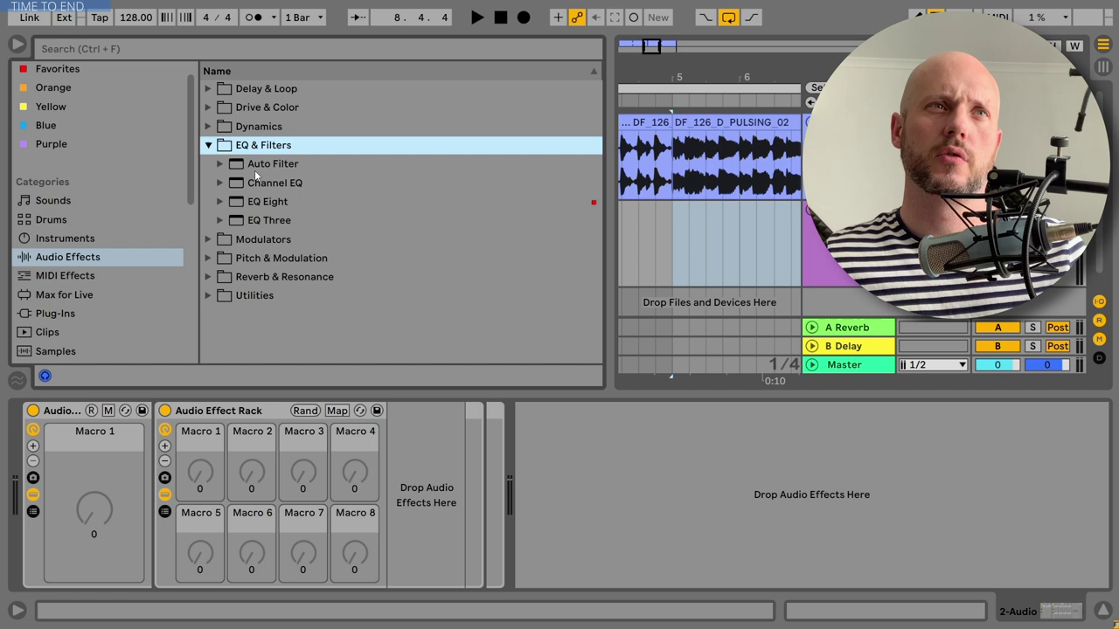
{"action": "left_click_drag", "start_coordinate": [257, 173], "coordinate": [446, 500]}
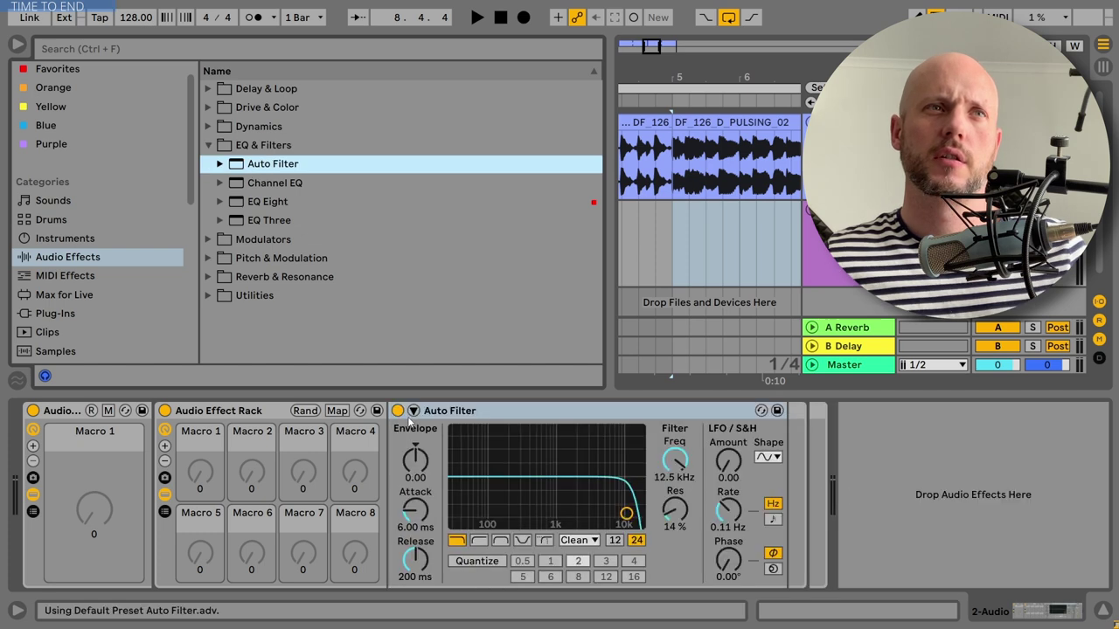
{"action": "left_click", "coordinate": [207, 276]}
{"action": "left_click", "coordinate": [246, 278]}
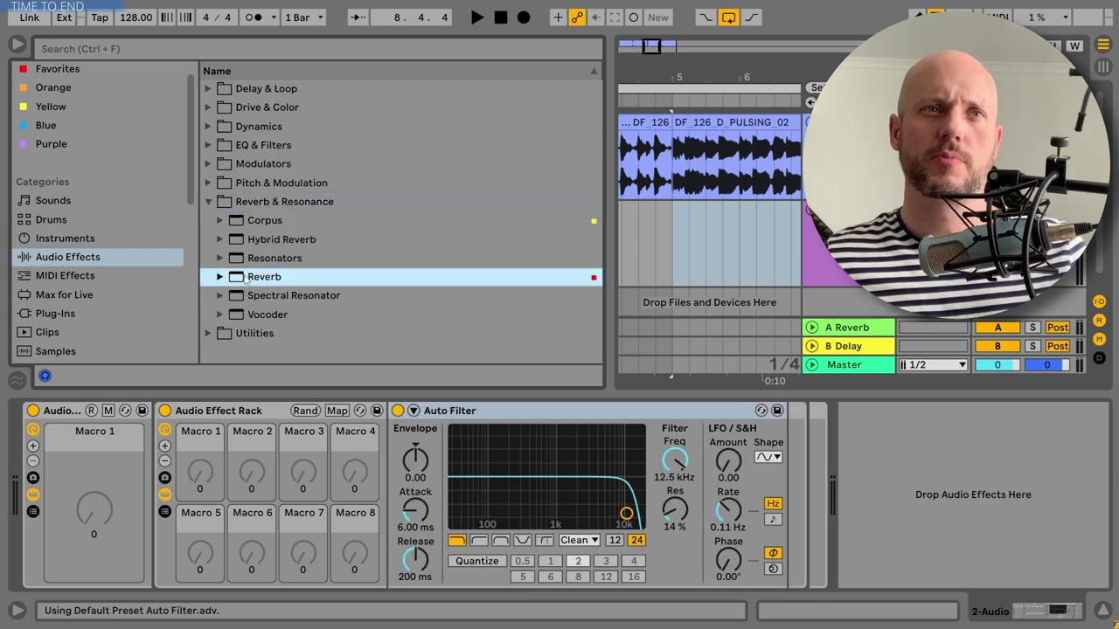
{"action": "key", "text": "Return"}
Map the Reverb's Dry/Wet to the inner rack's Macro 2 and the Auto Filter's frequency to Macro 1, lowering them to 16% and 131 Hz
{"action": "right_click", "coordinate": [1021, 545]}
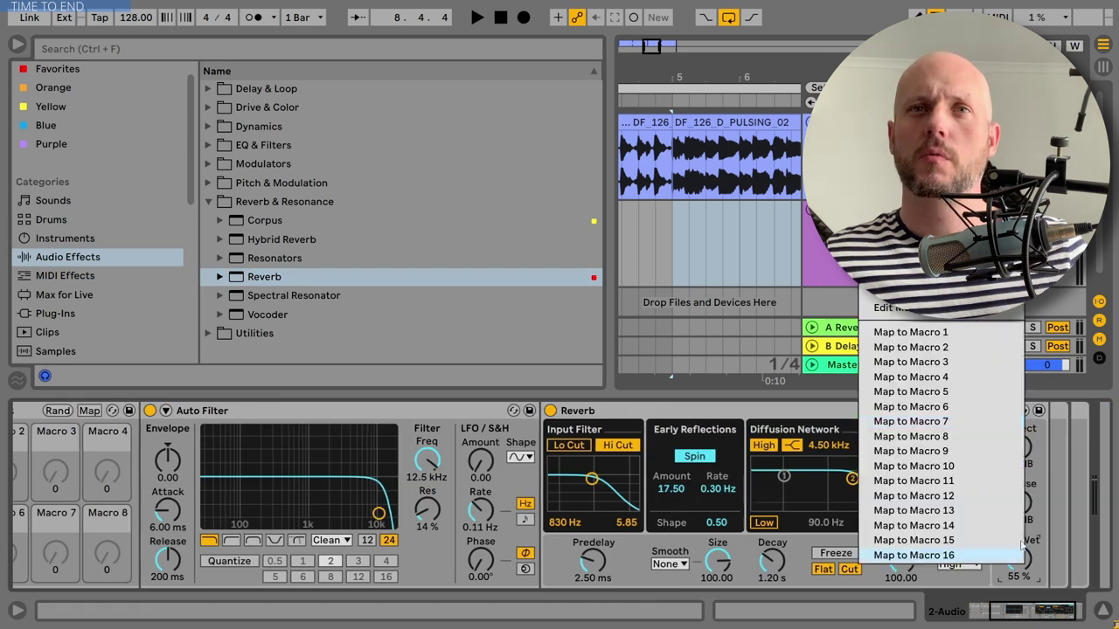
{"action": "left_click", "coordinate": [936, 348]}
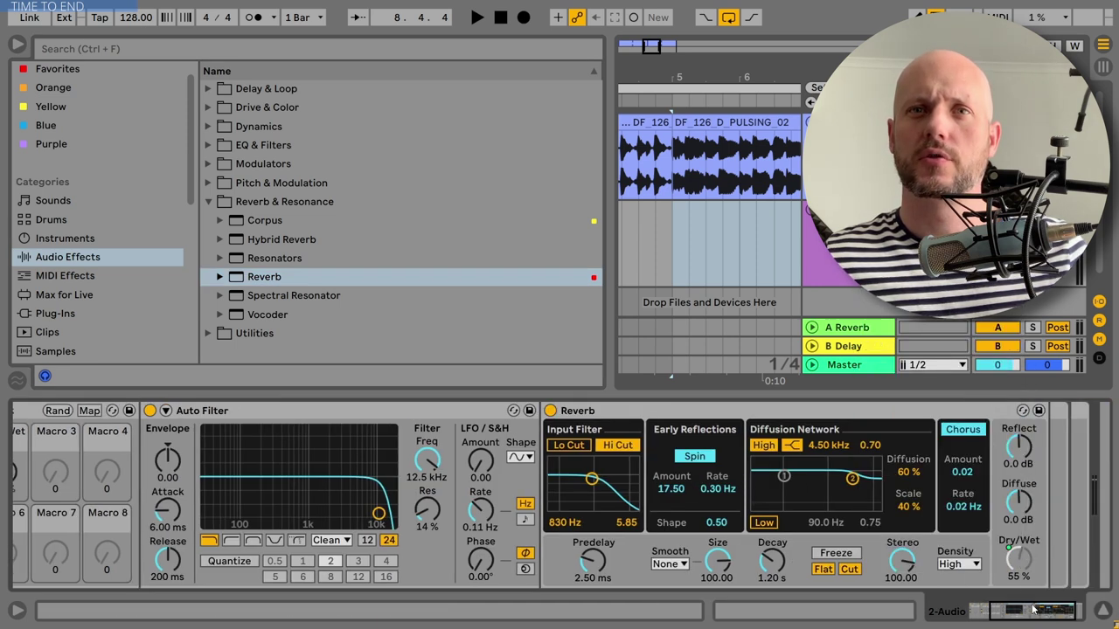
{"action": "left_click_drag", "start_coordinate": [1032, 608], "coordinate": [1013, 609]}
{"action": "right_click", "coordinate": [677, 460]}
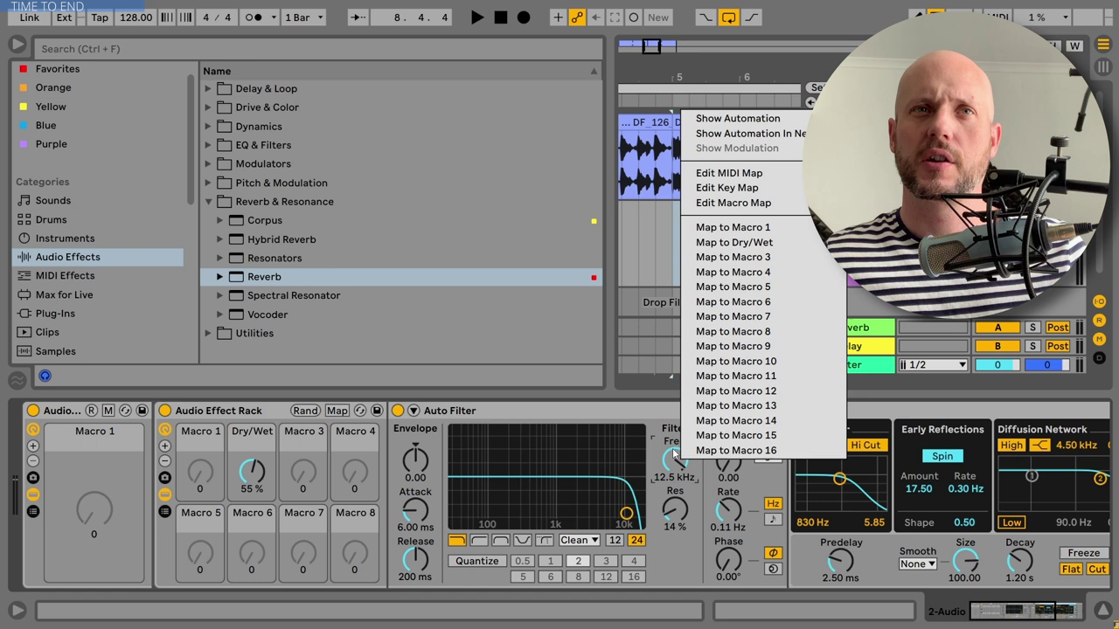
{"action": "left_click", "coordinate": [736, 228]}
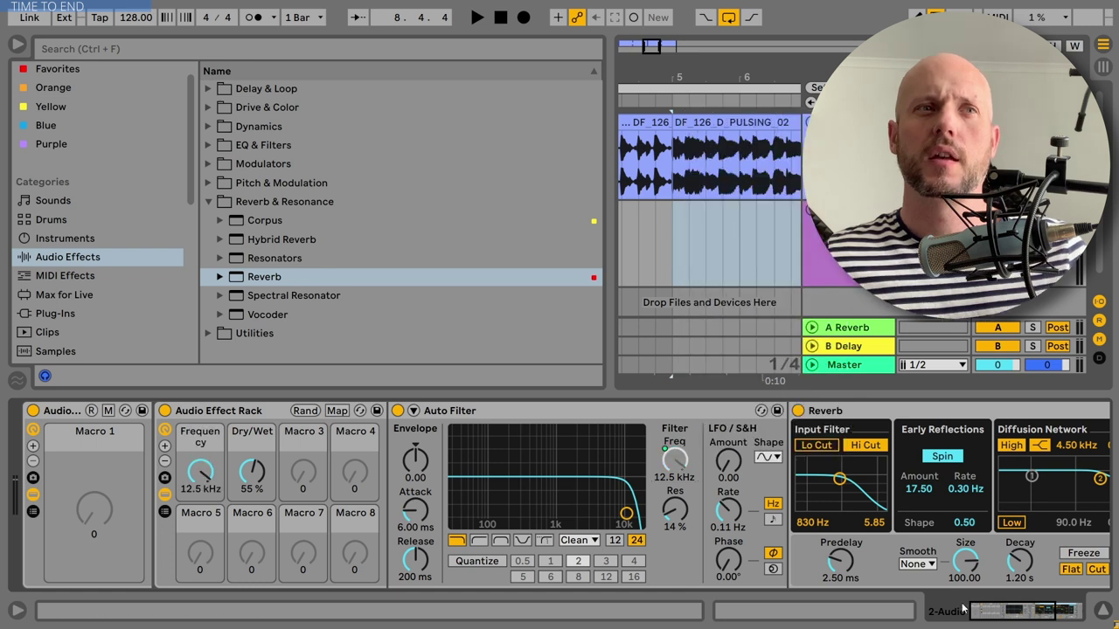
{"action": "left_click_drag", "start_coordinate": [200, 472], "coordinate": [201, 560]}
{"action": "left_click_drag", "start_coordinate": [252, 473], "coordinate": [252, 507]}
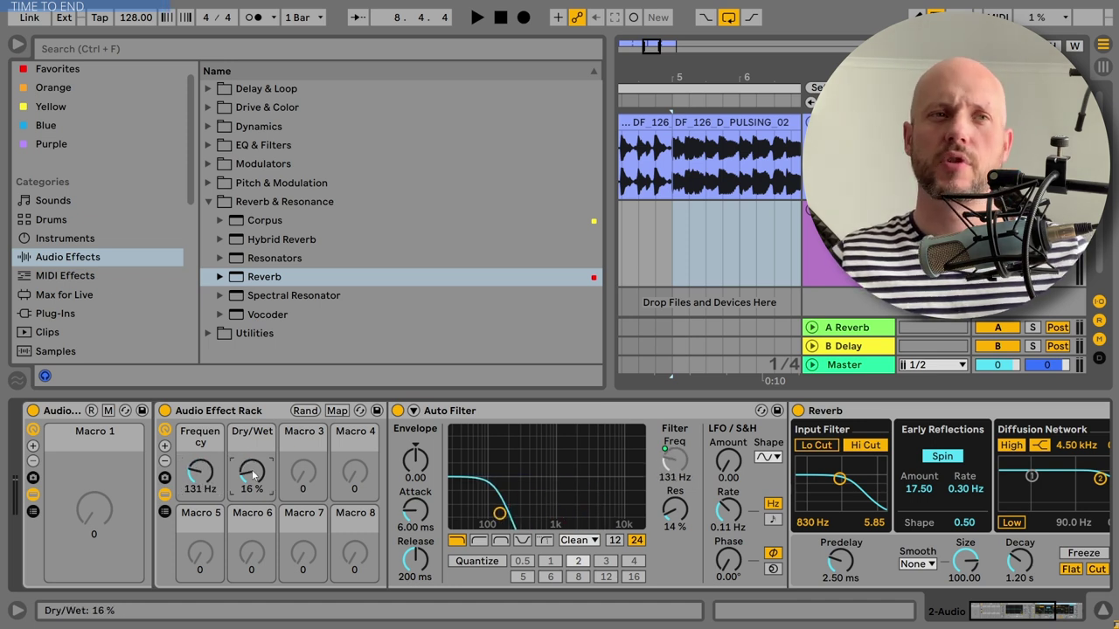
Extend the inner rack's chain zone across 0 to 127 and map its chain selector to Macro 3 and the outer rack's Macro 1
{"action": "left_click", "coordinate": [164, 511]}
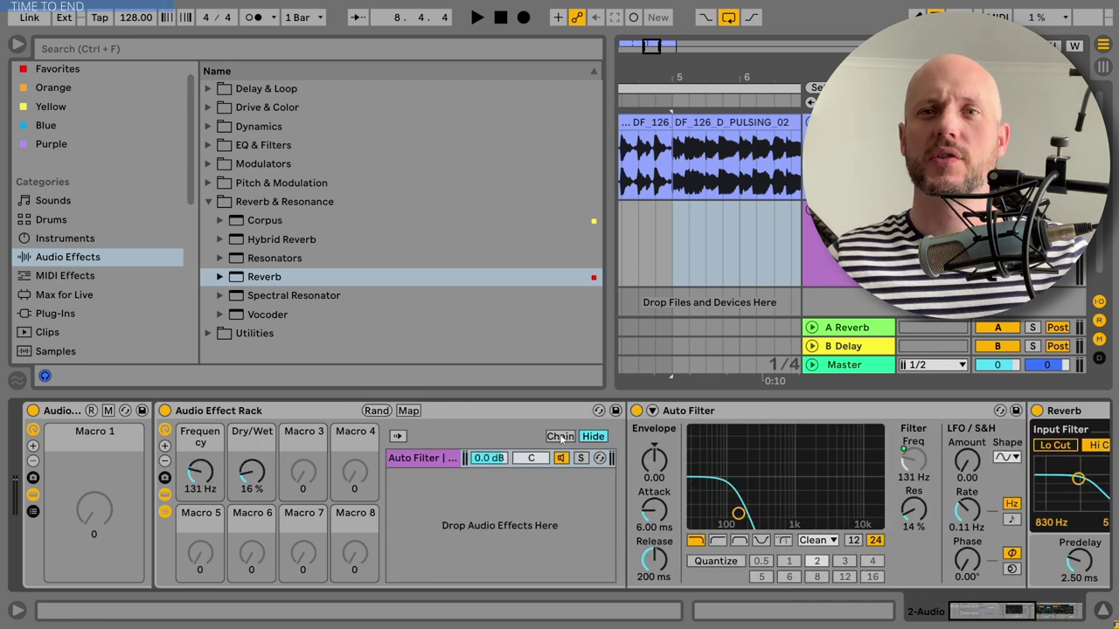
{"action": "left_click", "coordinate": [561, 437]}
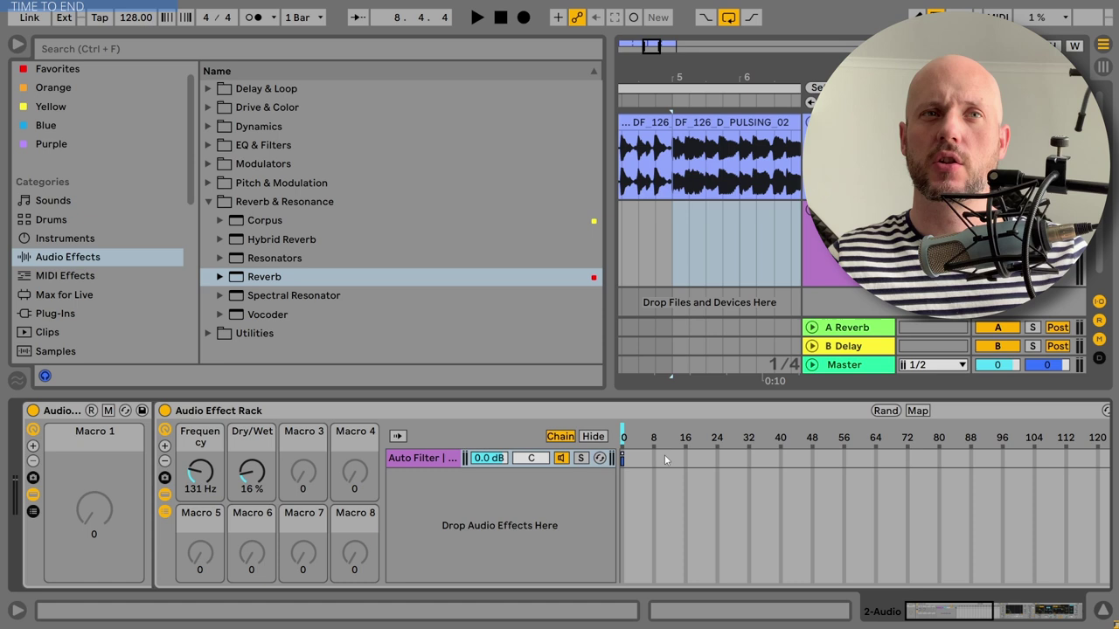
{"action": "left_click", "coordinate": [664, 460]}
{"action": "right_click", "coordinate": [657, 434]}
{"action": "left_click", "coordinate": [710, 228]}
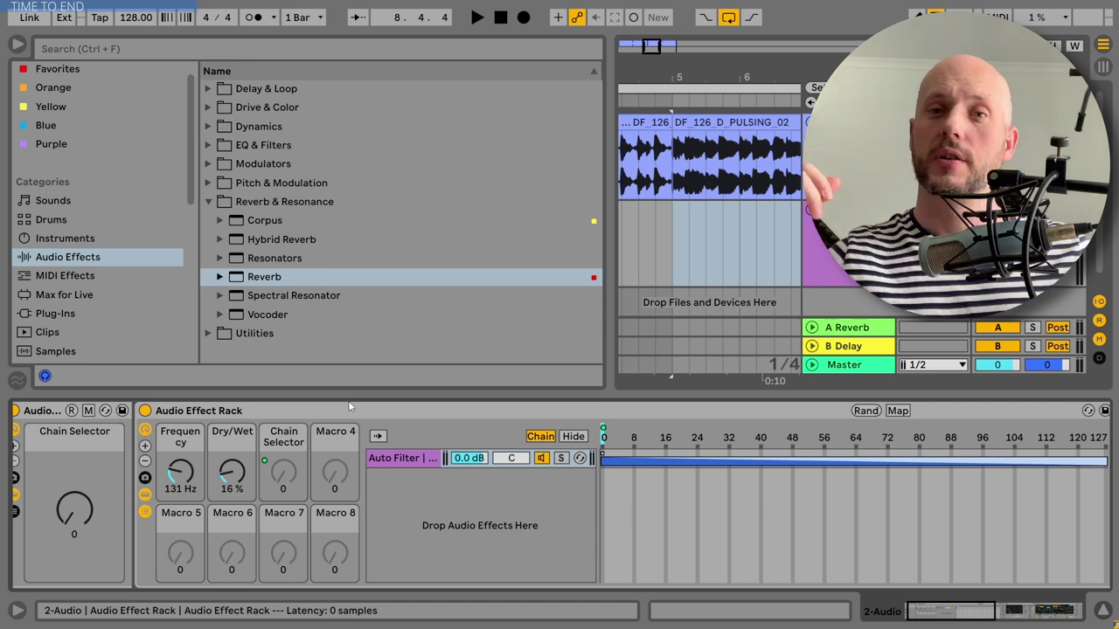
{"action": "left_click", "coordinate": [573, 436]}
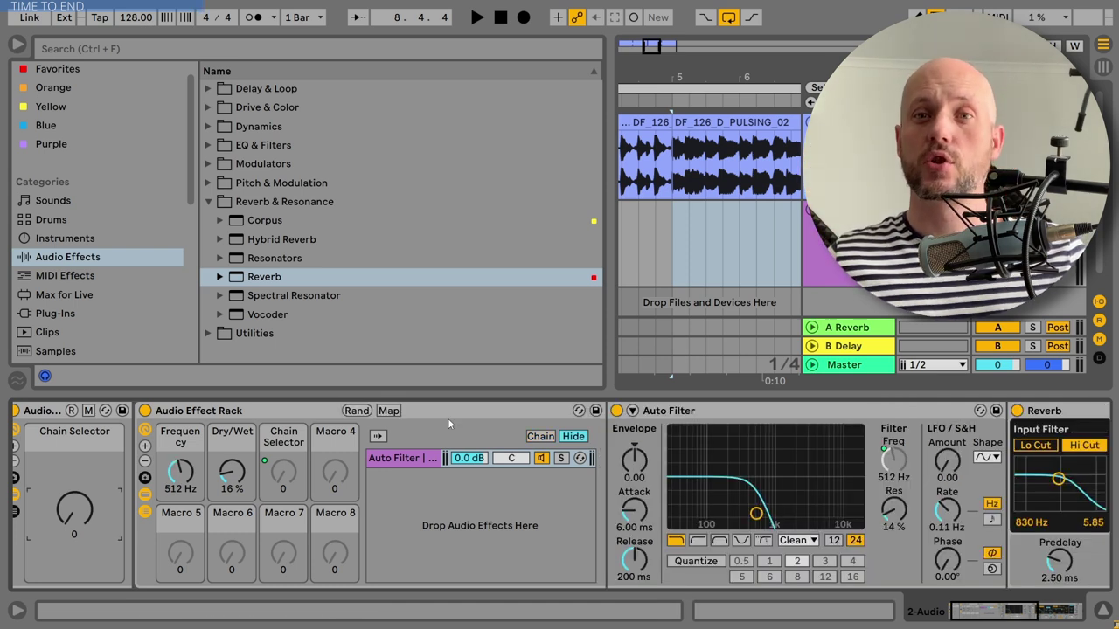
Insert MultiMap from the Max for Live Essentials control devices before the Auto Filter in the inner rack
{"action": "scroll", "coordinate": [126, 247], "scroll_direction": "down", "scroll_amount": 3}
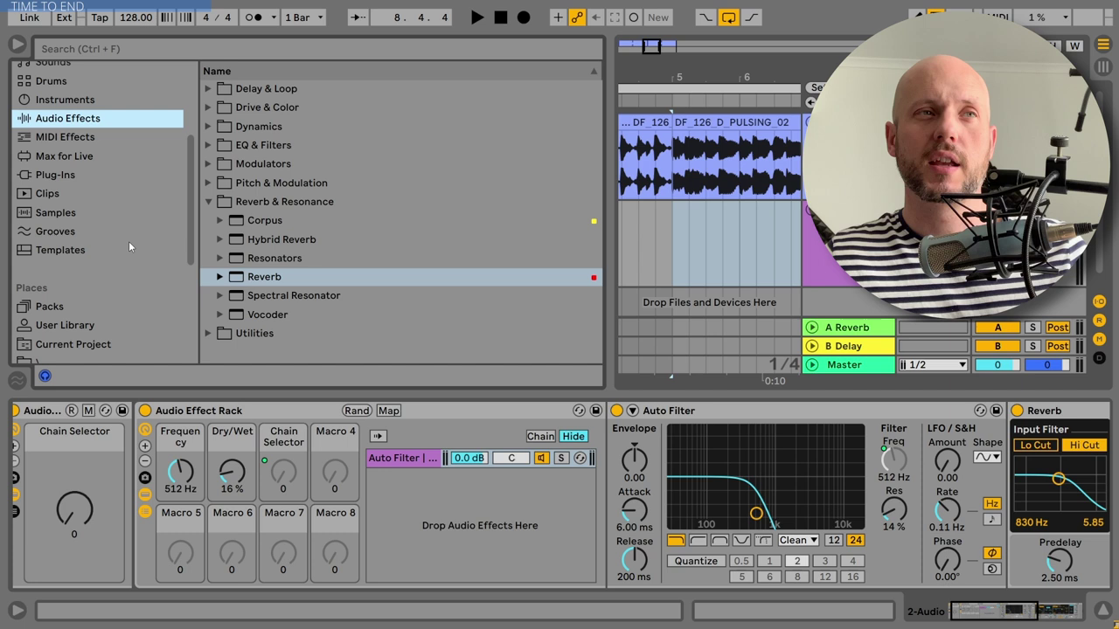
{"action": "scroll", "coordinate": [129, 246], "scroll_direction": "down", "scroll_amount": 2}
{"action": "left_click", "coordinate": [131, 229]}
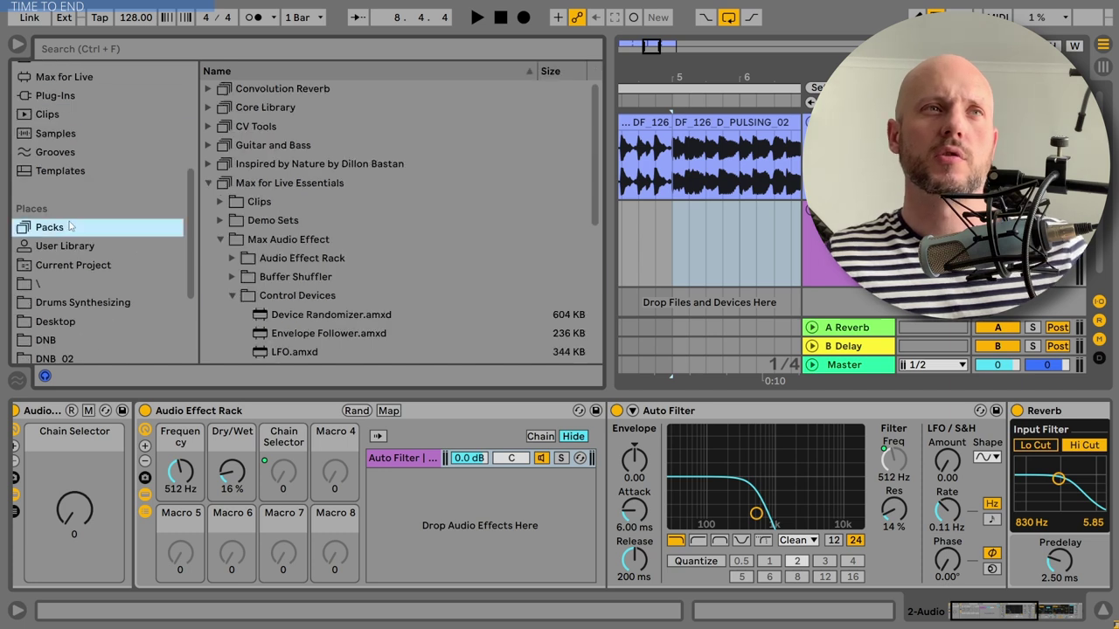
{"action": "left_click", "coordinate": [297, 185]}
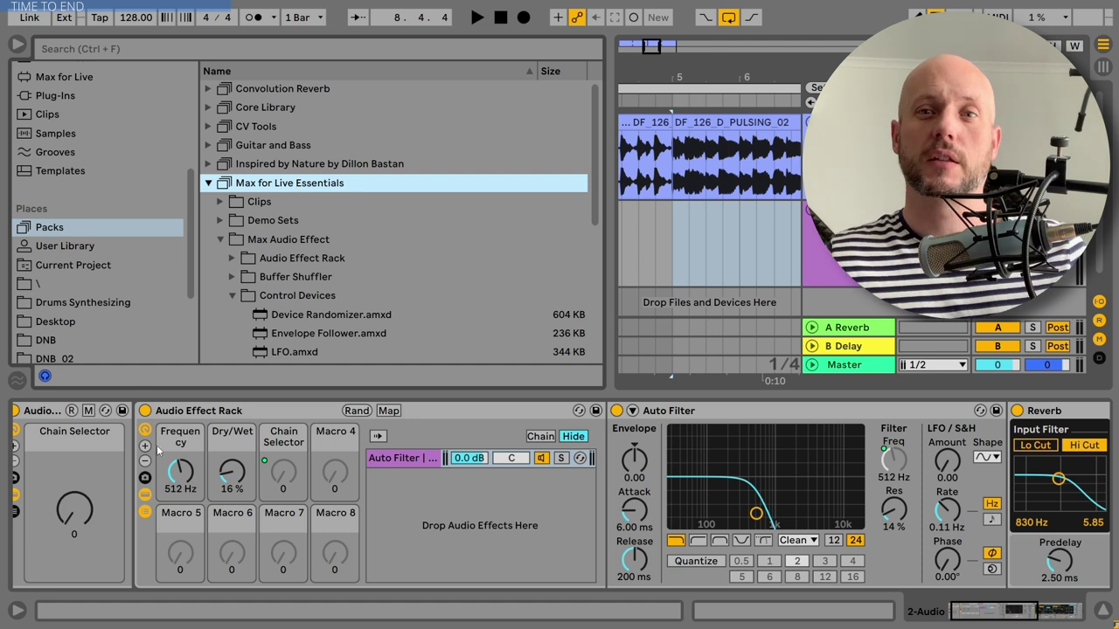
{"action": "left_click_drag", "start_coordinate": [307, 251], "coordinate": [386, 512]}
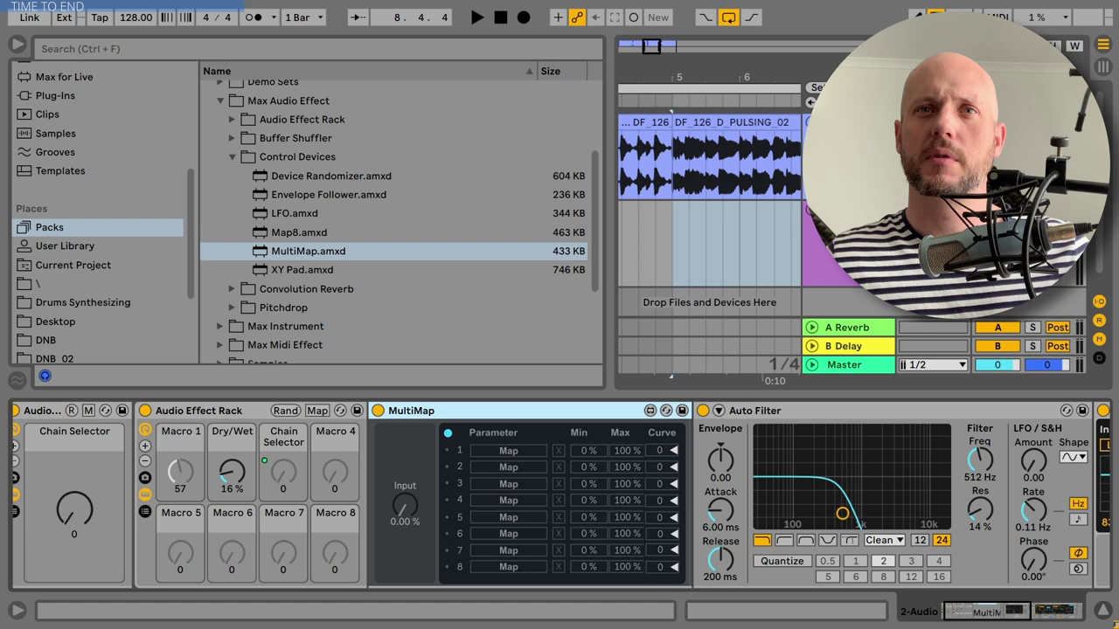
Remove the Reverb's Dry/Wet and chain selector macro mappings, and reset the inner rack's Macro 1 and Macro 2 to 0
{"action": "left_click_drag", "start_coordinate": [985, 614], "coordinate": [1034, 614]}
{"action": "right_click", "coordinate": [1018, 552]}
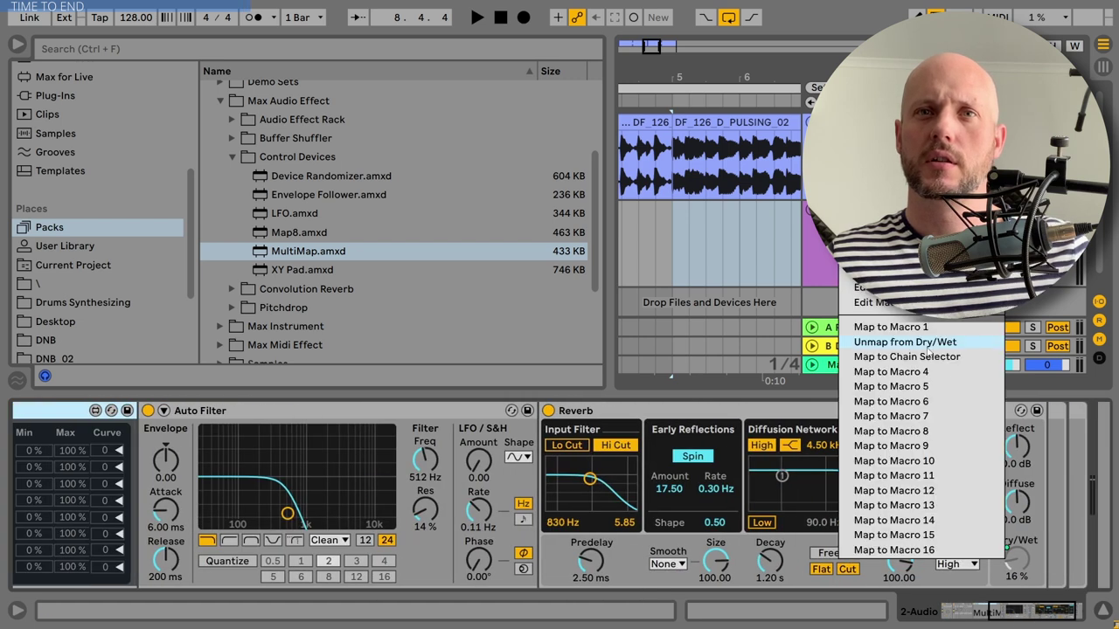
{"action": "left_click", "coordinate": [928, 342]}
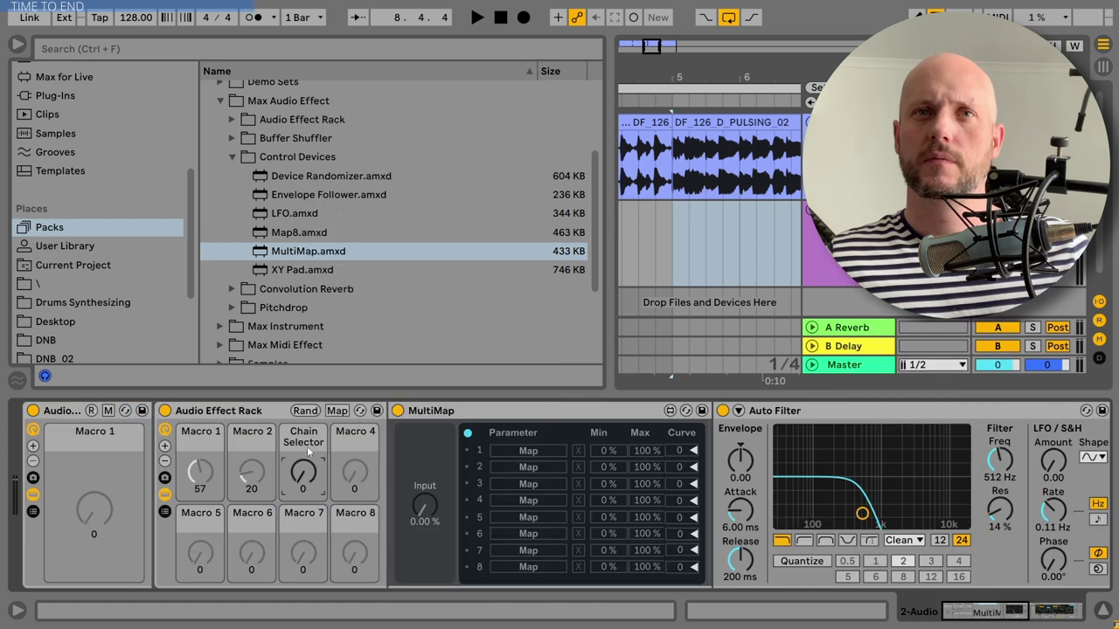
{"action": "right_click", "coordinate": [302, 474]}
{"action": "left_click", "coordinate": [349, 411]}
{"action": "double_click", "coordinate": [252, 472]}
{"action": "double_click", "coordinate": [200, 472]}
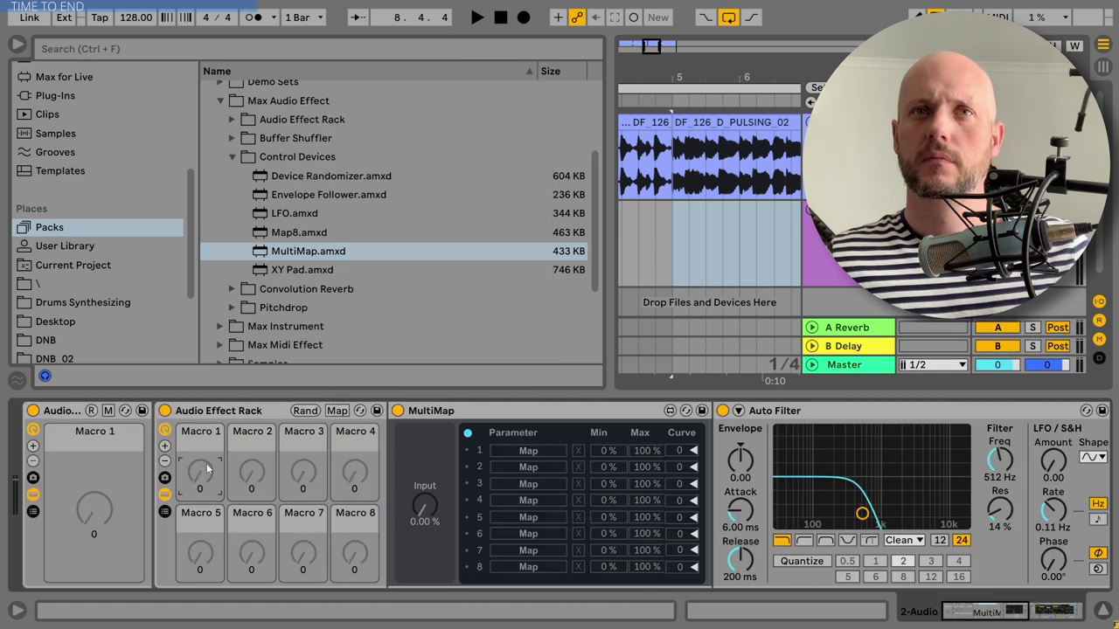
Map the Auto Filter's frequency to the first MultiMap parameter slot
{"action": "left_click", "coordinate": [528, 450]}
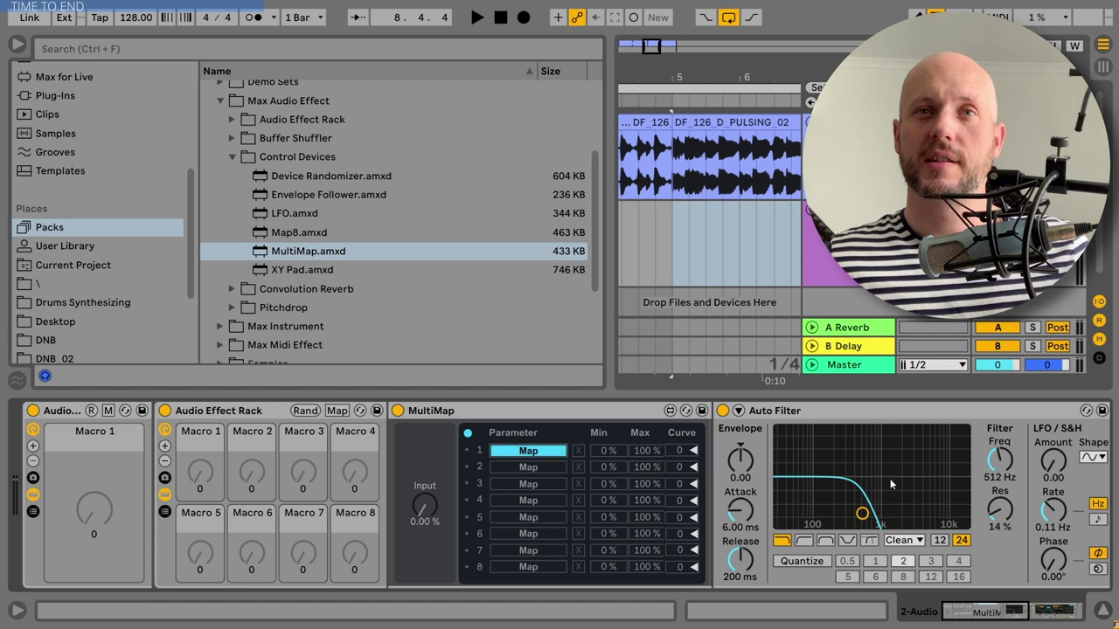
{"action": "left_click", "coordinate": [995, 459]}
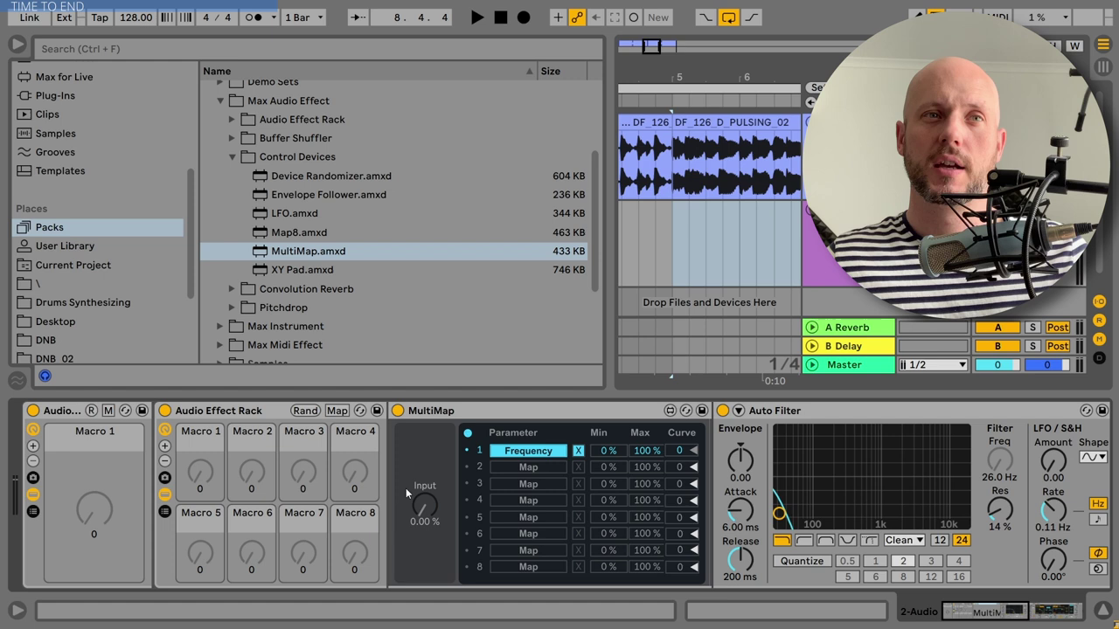
{"action": "mouse_move", "coordinate": [425, 506]}
{"action": "left_mouse_down"}
{"action": "mouse_move", "coordinate": [425, 433]}
{"action": "mouse_move", "coordinate": [425, 506]}
{"action": "left_mouse_up"}
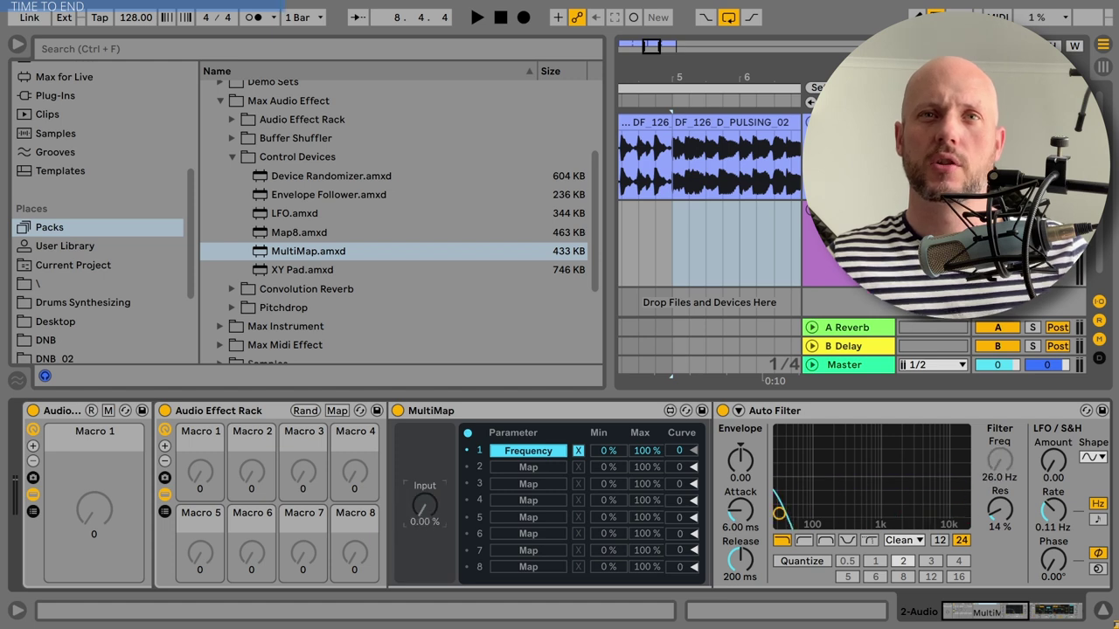
Map MultiMap's Input to the inner rack's Macro 16, and that macro to the outer rack's Macro 1
{"action": "right_click", "coordinate": [425, 505]}
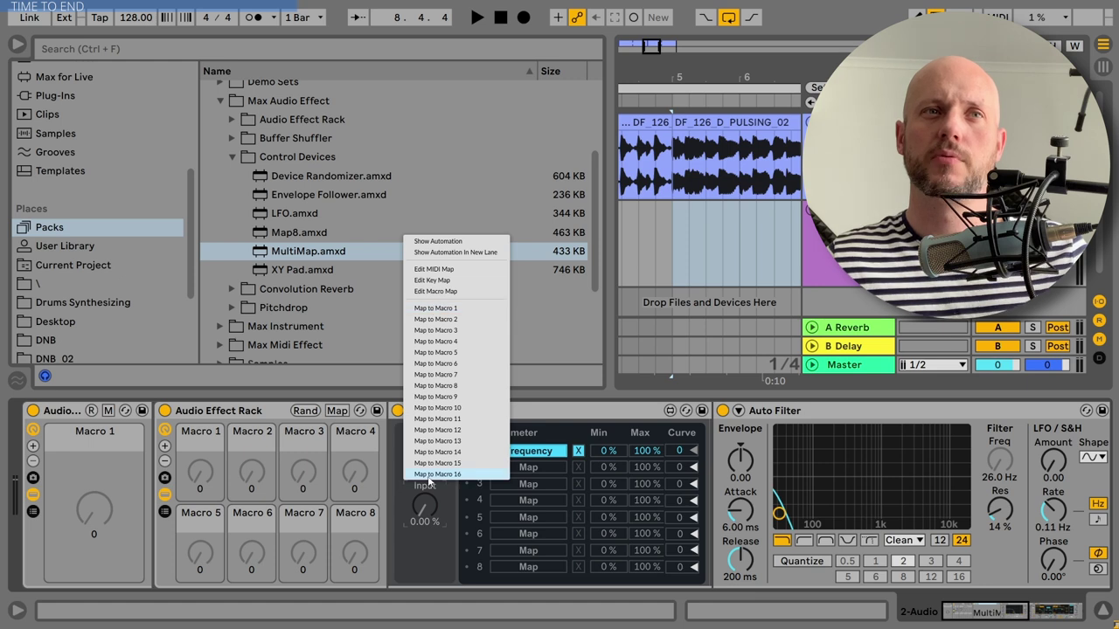
{"action": "left_click", "coordinate": [430, 475]}
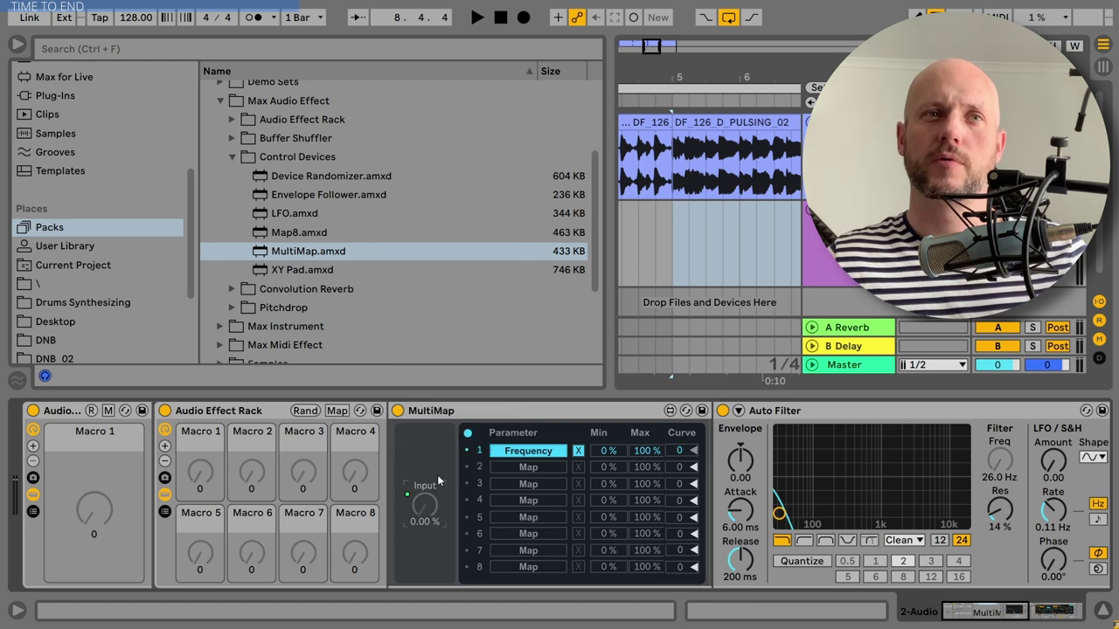
{"action": "left_click", "coordinate": [165, 447]}
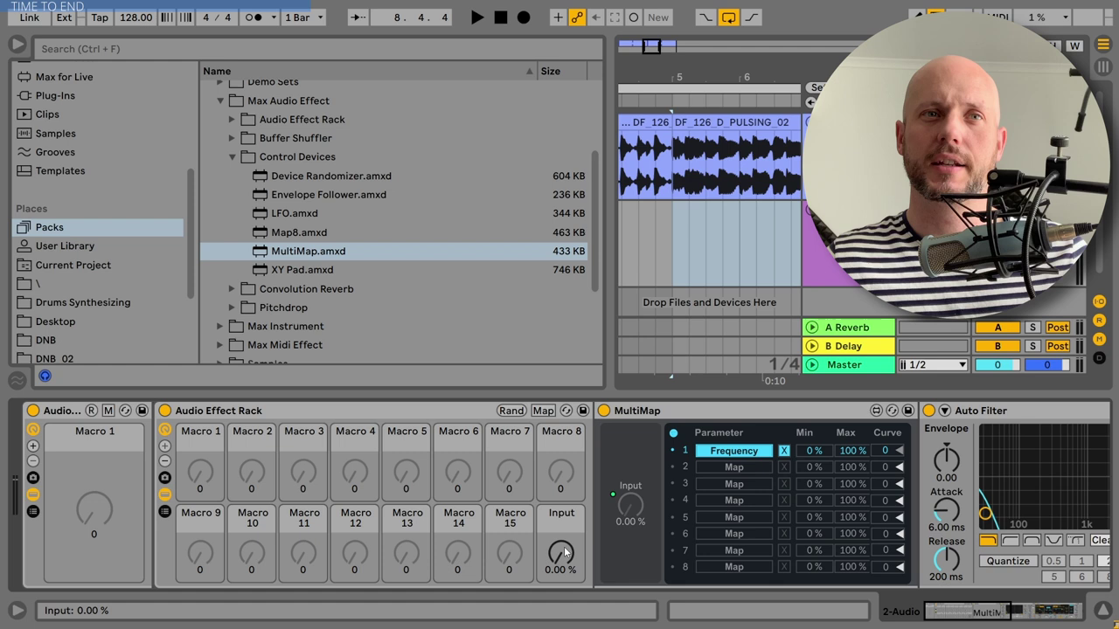
{"action": "right_click", "coordinate": [564, 551]}
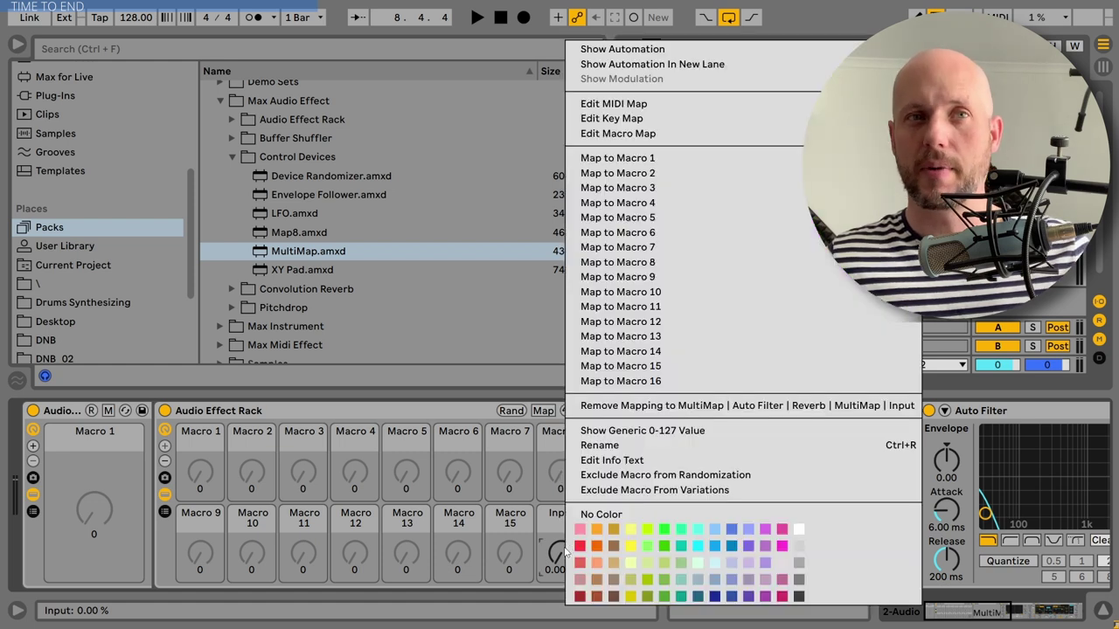
{"action": "left_click", "coordinate": [622, 161]}
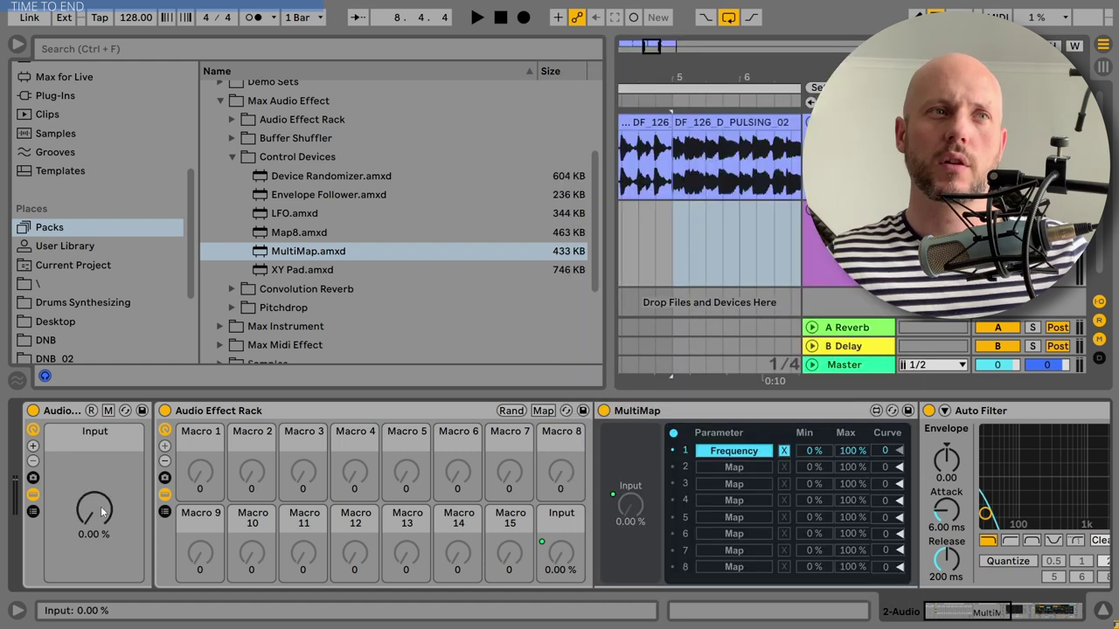
{"action": "mouse_move", "coordinate": [102, 512]}
{"action": "left_mouse_down"}
{"action": "mouse_move", "coordinate": [102, 472]}
{"action": "mouse_move", "coordinate": [102, 524]}
{"action": "left_mouse_up"}
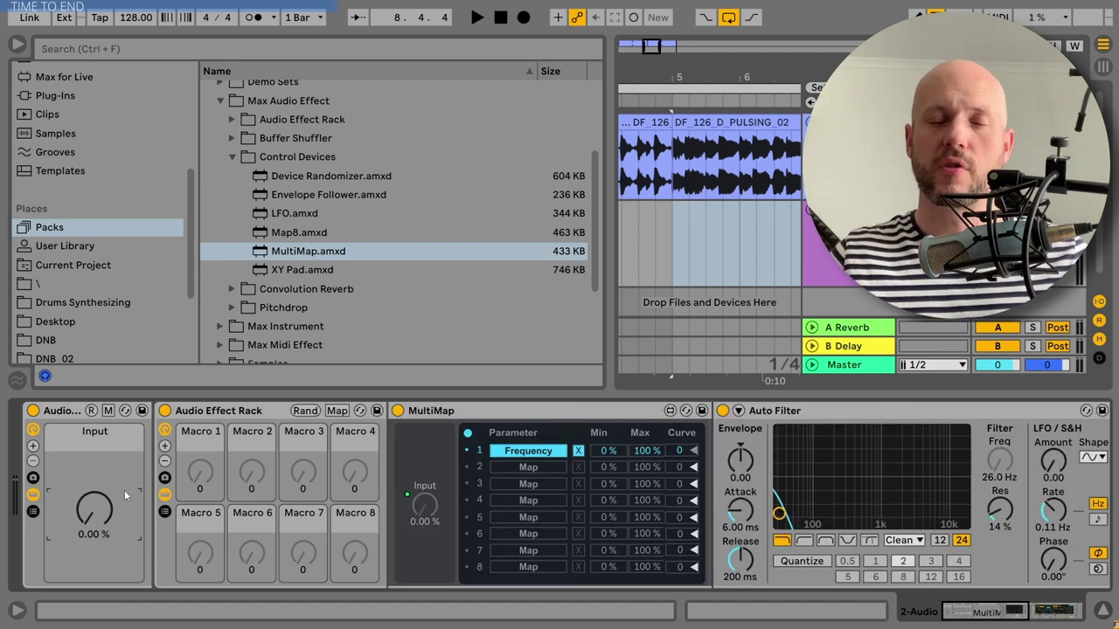
Move the DF_126_D_PULSING_02 clip onto the rack's track and play it while sweeping the outer Input macro, undoing the sweep
{"action": "left_click_drag", "start_coordinate": [687, 122], "coordinate": [689, 211]}
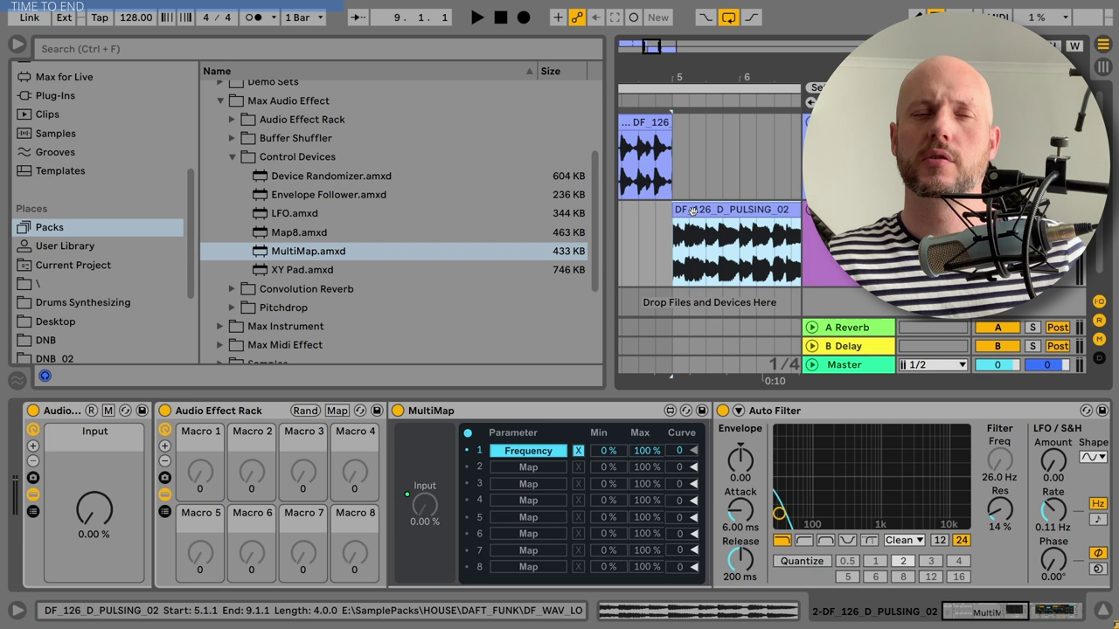
{"action": "key", "text": "space"}
{"action": "left_click_drag", "start_coordinate": [112, 497], "coordinate": [95, 518]}
{"action": "key", "text": "space"}
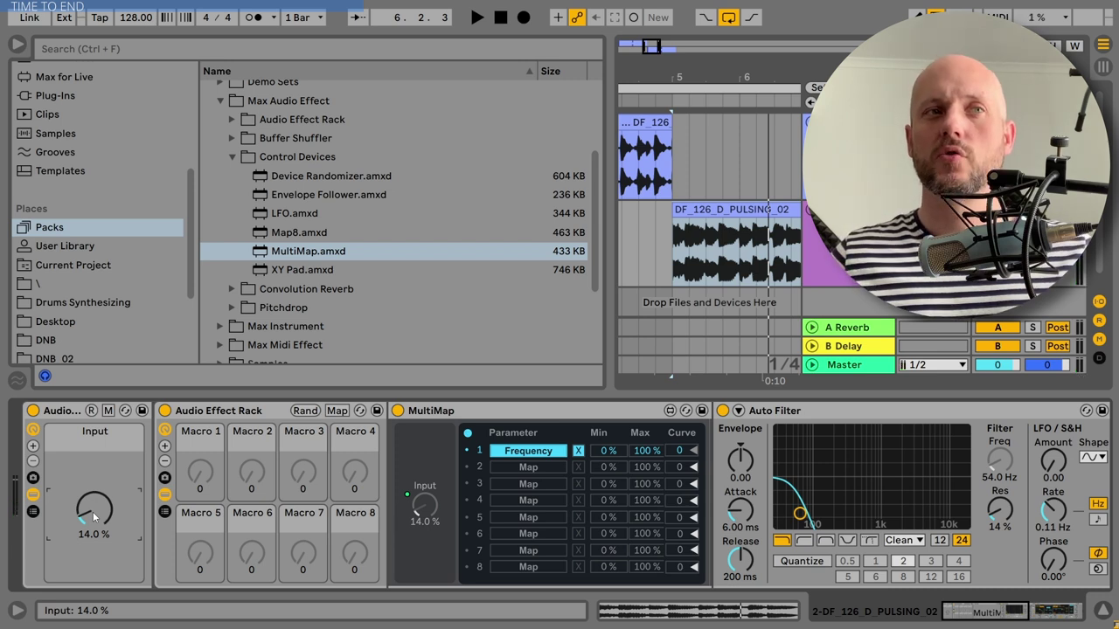
{"action": "key", "text": "ctrl+z"}
{"action": "left_click", "coordinate": [201, 475]}
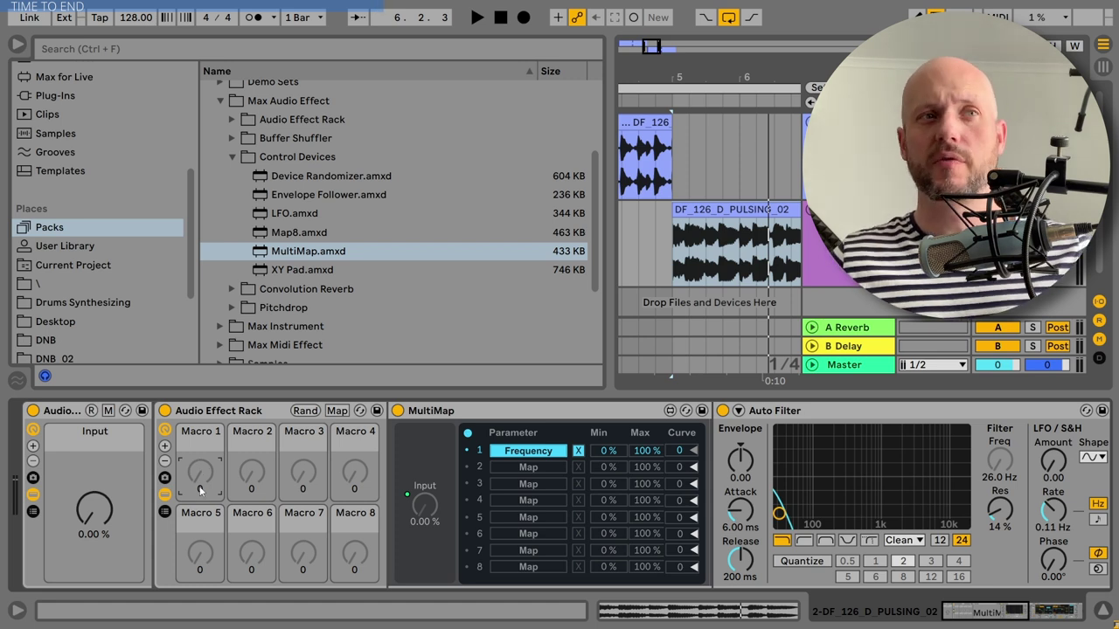
Map the Max value of MultiMap's first parameter slot to the inner rack's Macro 1
{"action": "mouse_move", "coordinate": [112, 511]}
{"action": "left_mouse_down"}
{"action": "mouse_move", "coordinate": [112, 460]}
{"action": "mouse_move", "coordinate": [112, 511]}
{"action": "left_mouse_up"}
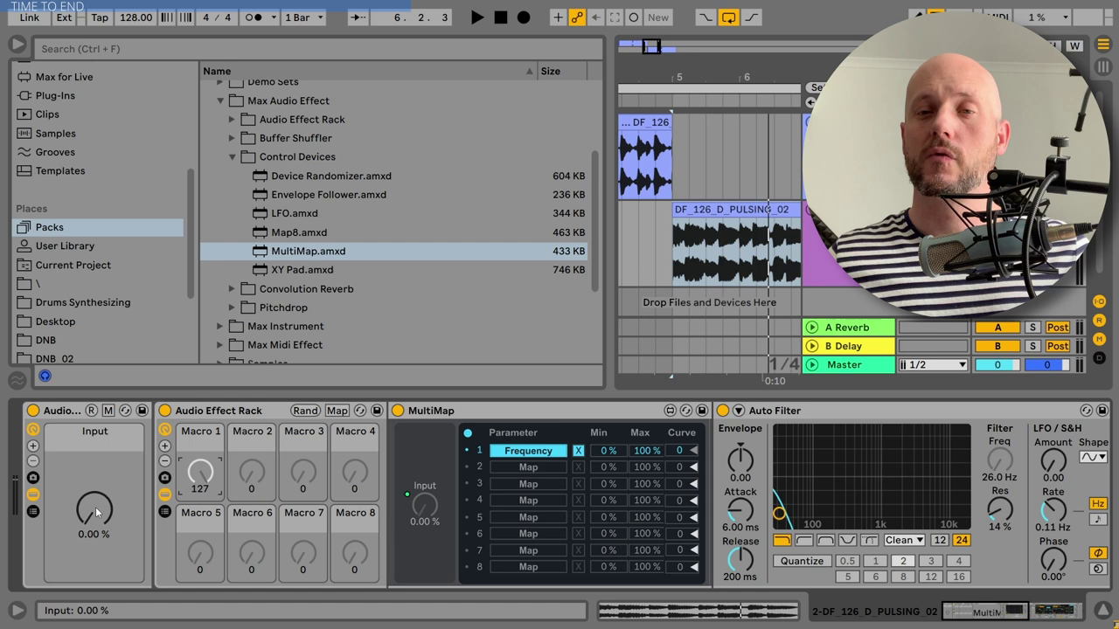
{"action": "mouse_move", "coordinate": [96, 507]}
{"action": "left_mouse_down"}
{"action": "mouse_move", "coordinate": [96, 437]}
{"action": "mouse_move", "coordinate": [95, 524]}
{"action": "left_mouse_up"}
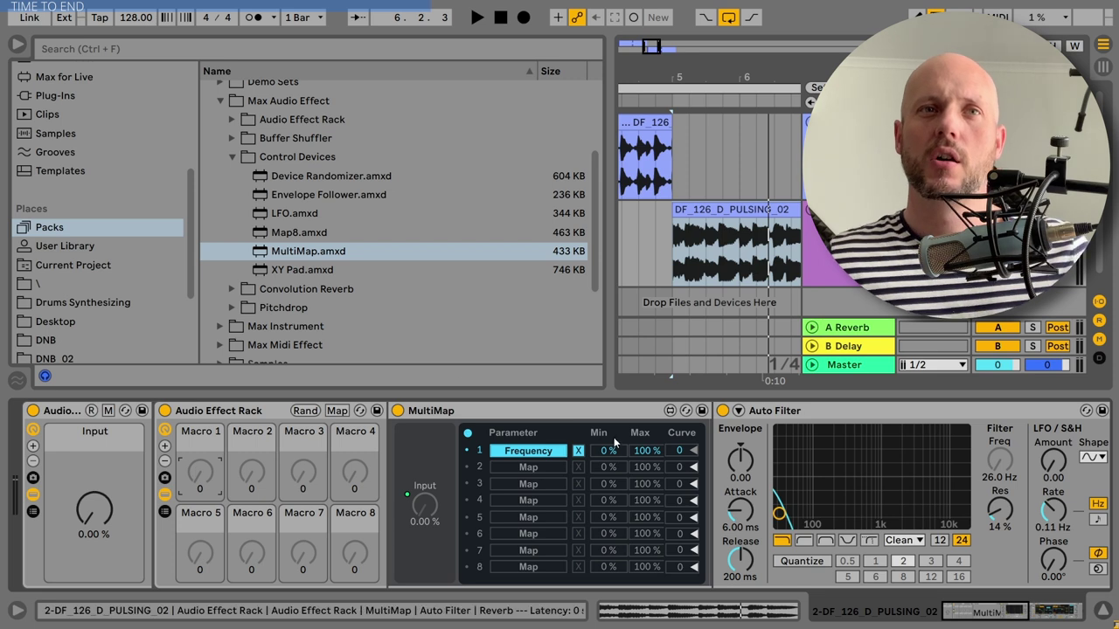
{"action": "right_click", "coordinate": [644, 457]}
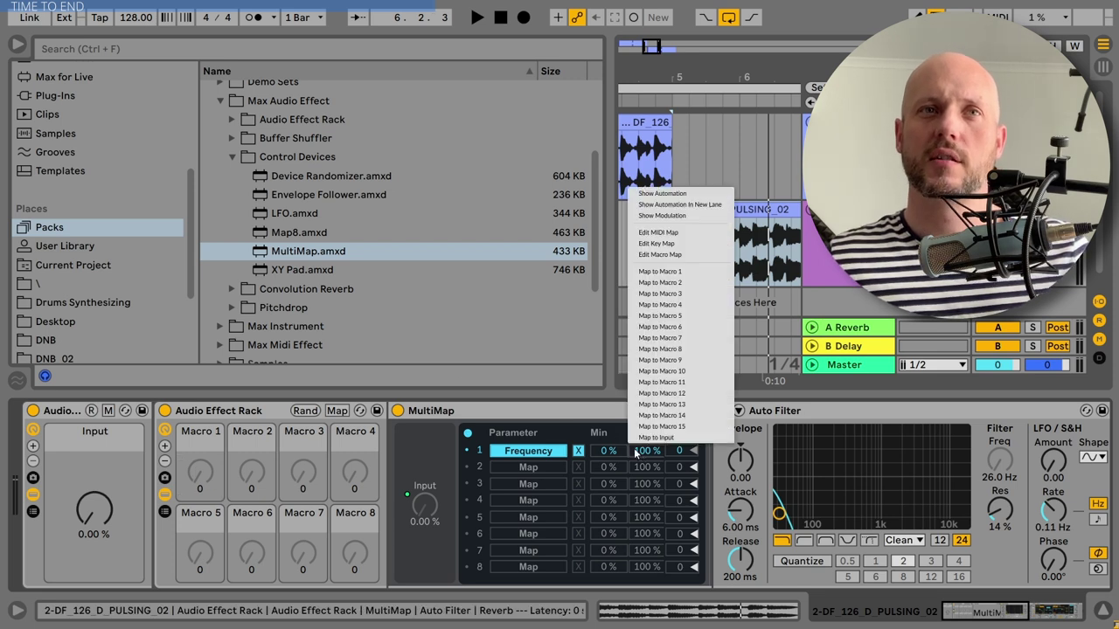
{"action": "left_click", "coordinate": [664, 273]}
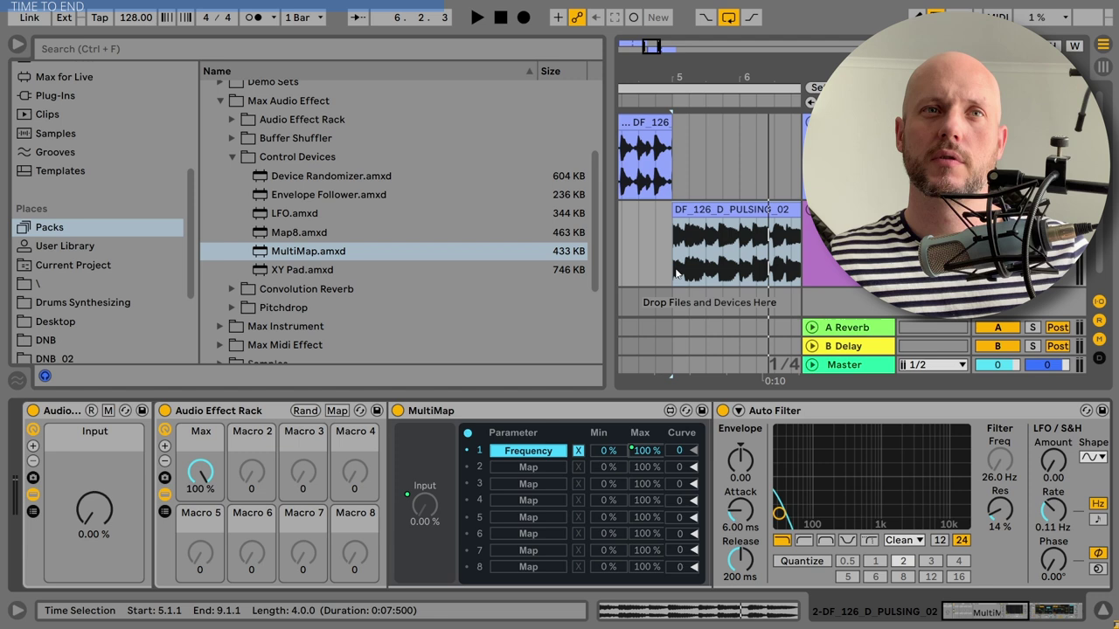
Test the Max macro at 0 % and at 100 % by sweeping the outer rack's Input macro at each setting
{"action": "left_click_drag", "start_coordinate": [200, 479], "coordinate": [200, 565]}
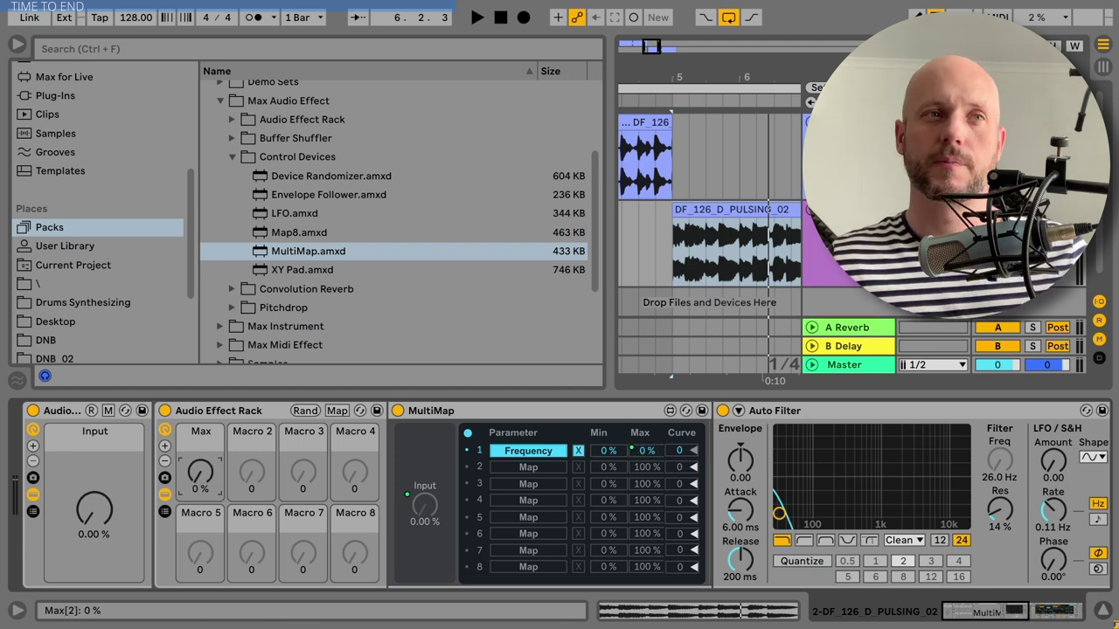
{"action": "mouse_move", "coordinate": [94, 508]}
{"action": "left_mouse_down"}
{"action": "mouse_move", "coordinate": [94, 477]}
{"action": "mouse_move", "coordinate": [94, 524]}
{"action": "left_mouse_up"}
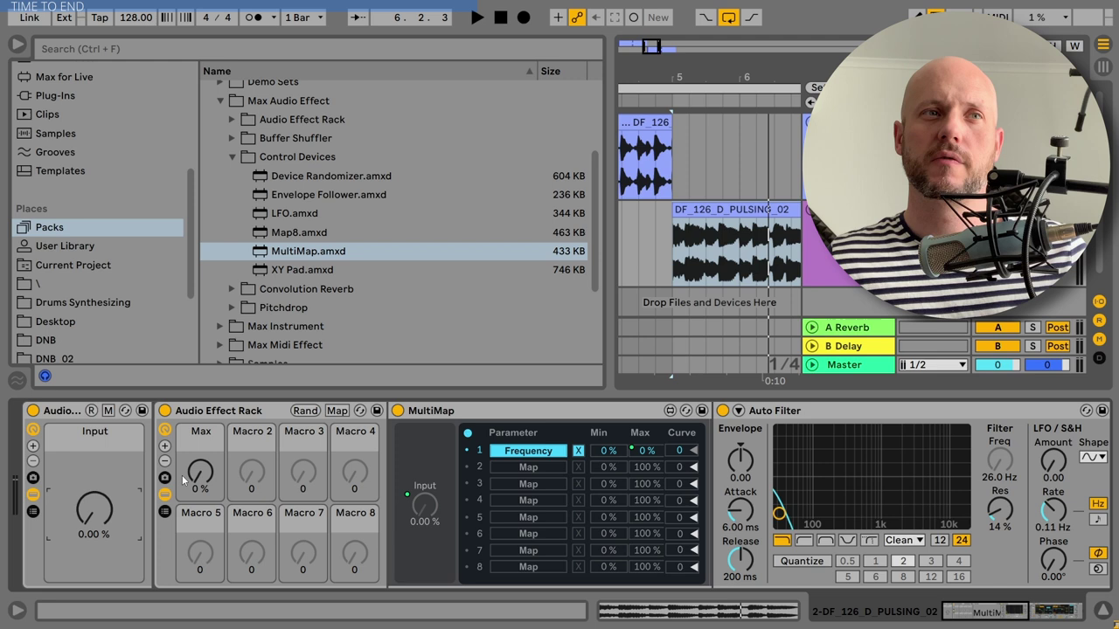
{"action": "left_click_drag", "start_coordinate": [197, 479], "coordinate": [197, 390]}
{"action": "mouse_move", "coordinate": [94, 509]}
{"action": "left_mouse_down"}
{"action": "mouse_move", "coordinate": [94, 481]}
{"action": "mouse_move", "coordinate": [95, 524]}
{"action": "mouse_move", "coordinate": [94, 490]}
{"action": "mouse_move", "coordinate": [96, 504]}
{"action": "left_mouse_up"}
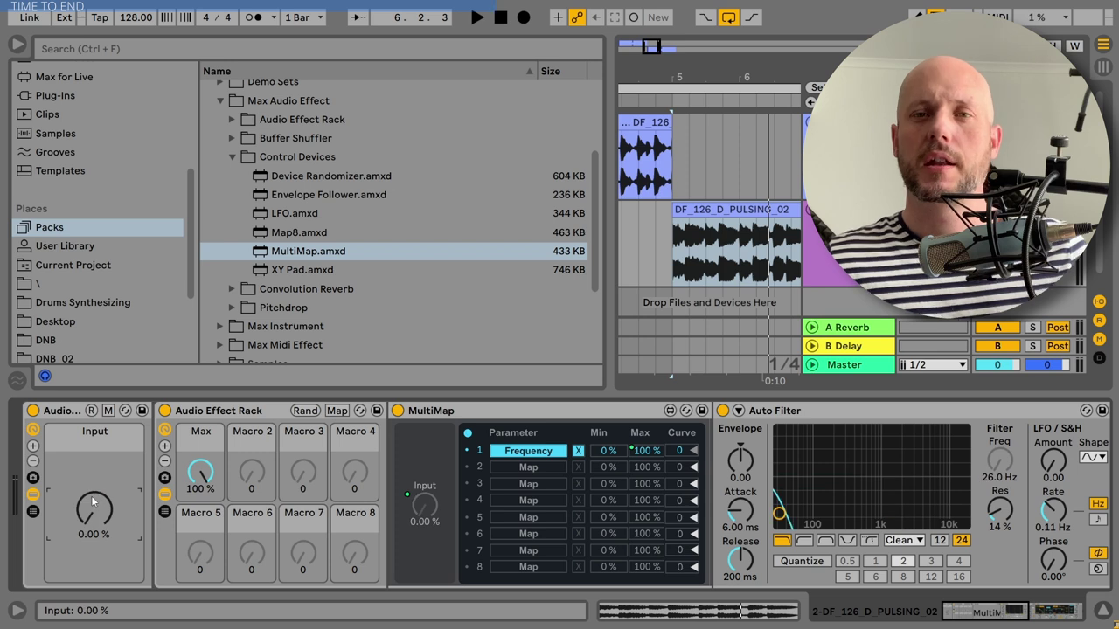
Set the Max macro to 0 % and the first MultiMap slot's Min to 100 %, testing with the outer Input macro
{"action": "left_click_drag", "start_coordinate": [199, 464], "coordinate": [199, 474]}
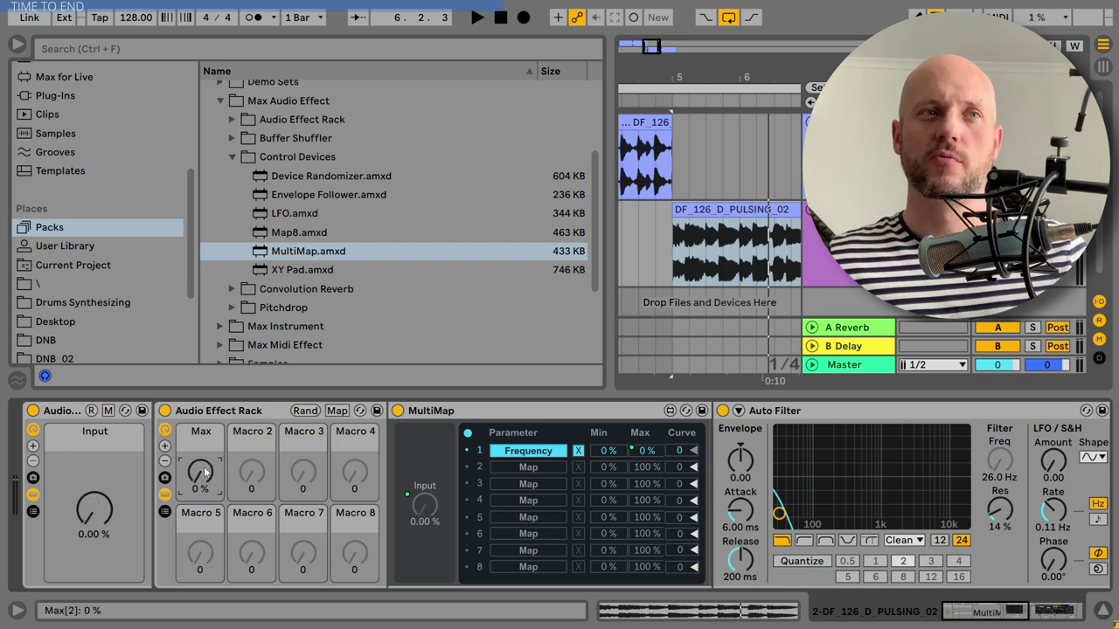
{"action": "mouse_move", "coordinate": [94, 507]}
{"action": "left_mouse_down"}
{"action": "mouse_move", "coordinate": [95, 472]}
{"action": "mouse_move", "coordinate": [95, 507]}
{"action": "left_mouse_up"}
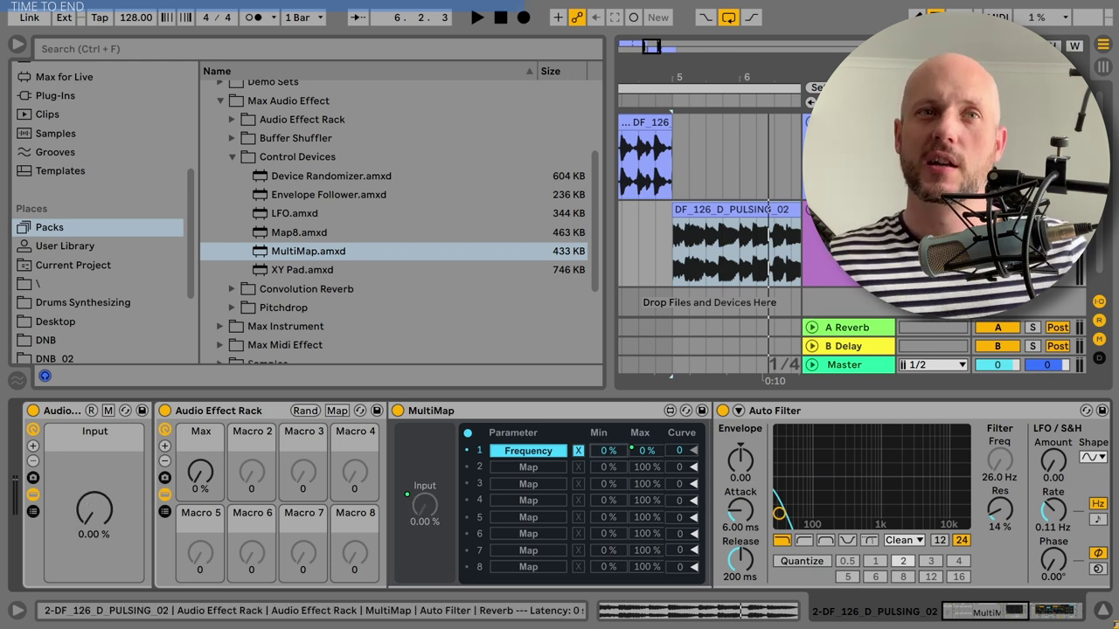
{"action": "left_click_drag", "start_coordinate": [609, 450], "coordinate": [608, 362]}
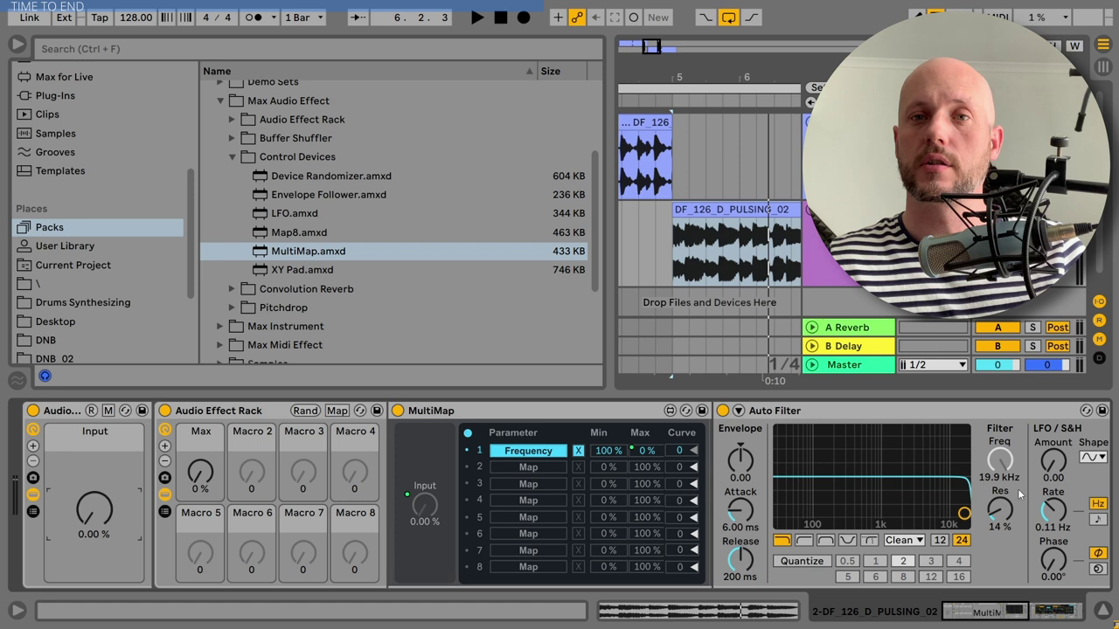
{"action": "mouse_move", "coordinate": [94, 510]}
{"action": "left_mouse_down"}
{"action": "mouse_move", "coordinate": [95, 454]}
{"action": "mouse_move", "coordinate": [94, 524]}
{"action": "mouse_move", "coordinate": [94, 454]}
{"action": "mouse_move", "coordinate": [95, 524]}
{"action": "mouse_move", "coordinate": [94, 454]}
{"action": "mouse_move", "coordinate": [111, 516]}
{"action": "left_mouse_up"}
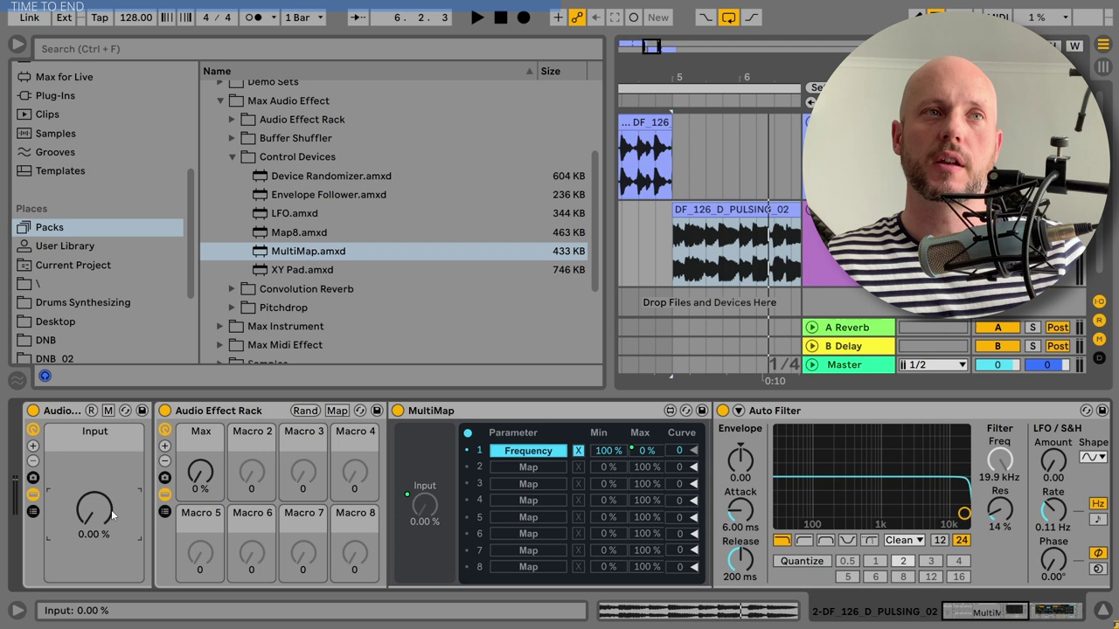
Invert the range of the inner rack's Max macro mapping to run from 100 % to 0 %, and test it with the outer Input macro
{"action": "left_click", "coordinate": [336, 410]}
{"action": "left_click", "coordinate": [647, 451]}
{"action": "left_click", "coordinate": [199, 489]}
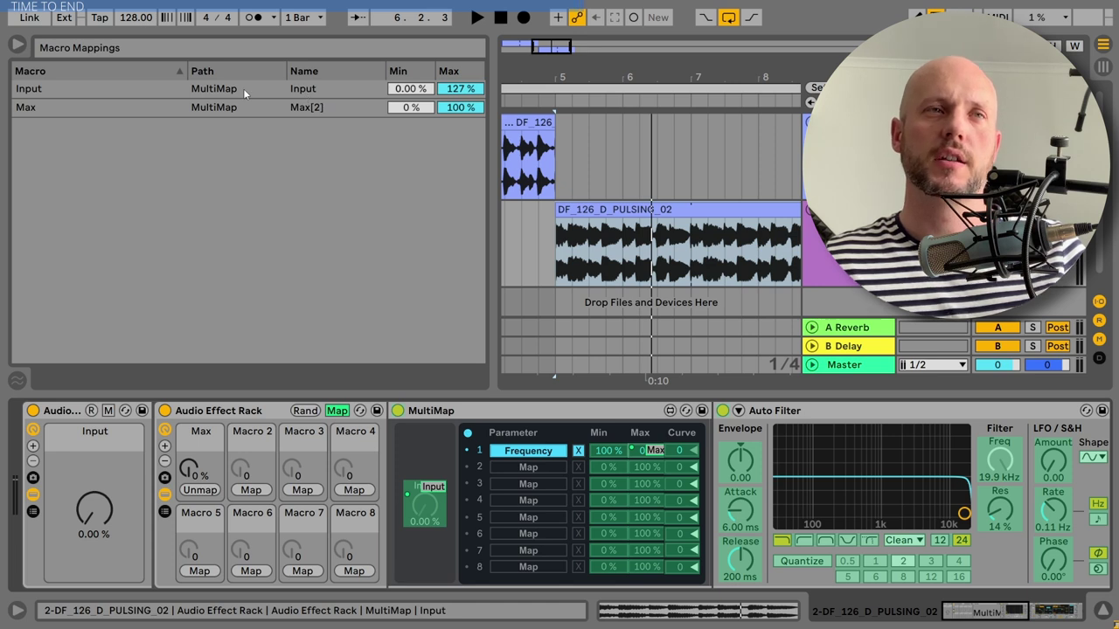
{"action": "left_click", "coordinate": [306, 108]}
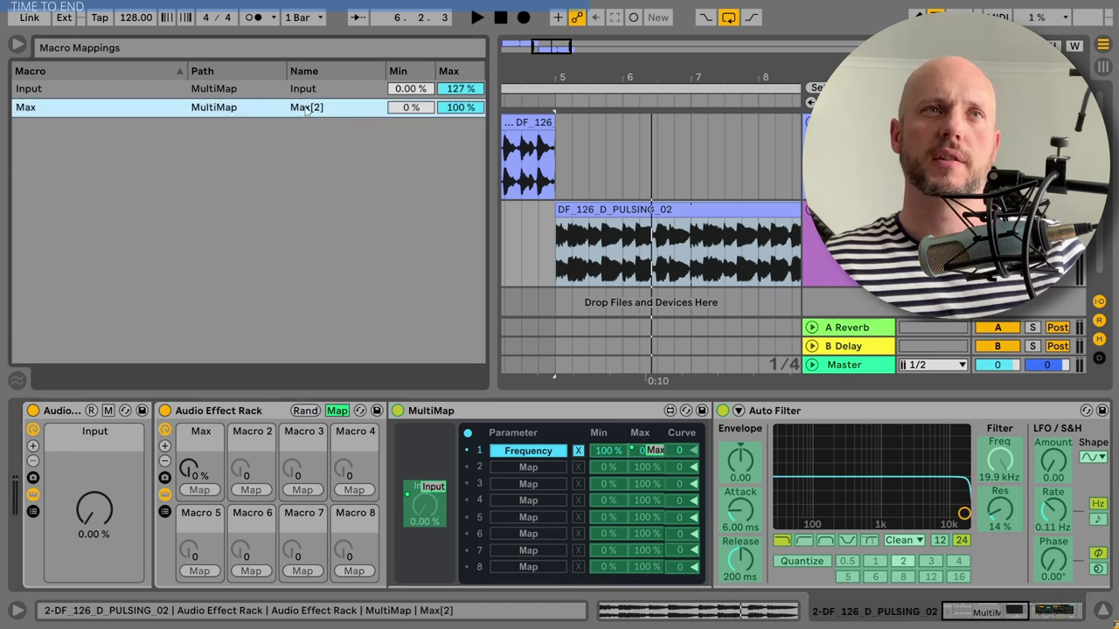
{"action": "right_click", "coordinate": [306, 108]}
{"action": "left_click", "coordinate": [347, 115]}
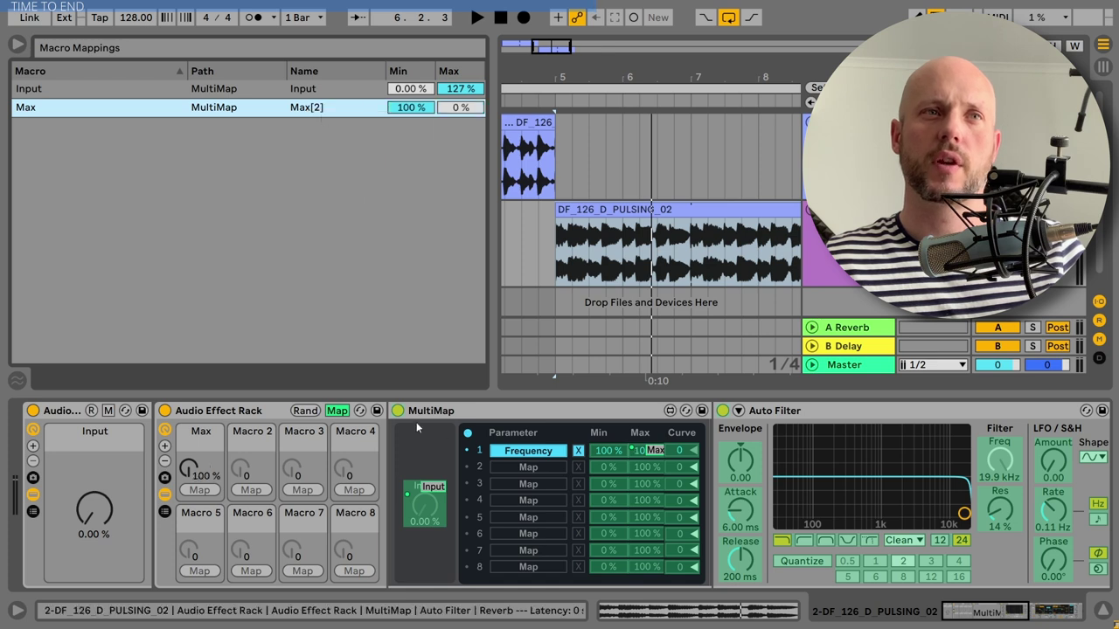
{"action": "left_click", "coordinate": [338, 410]}
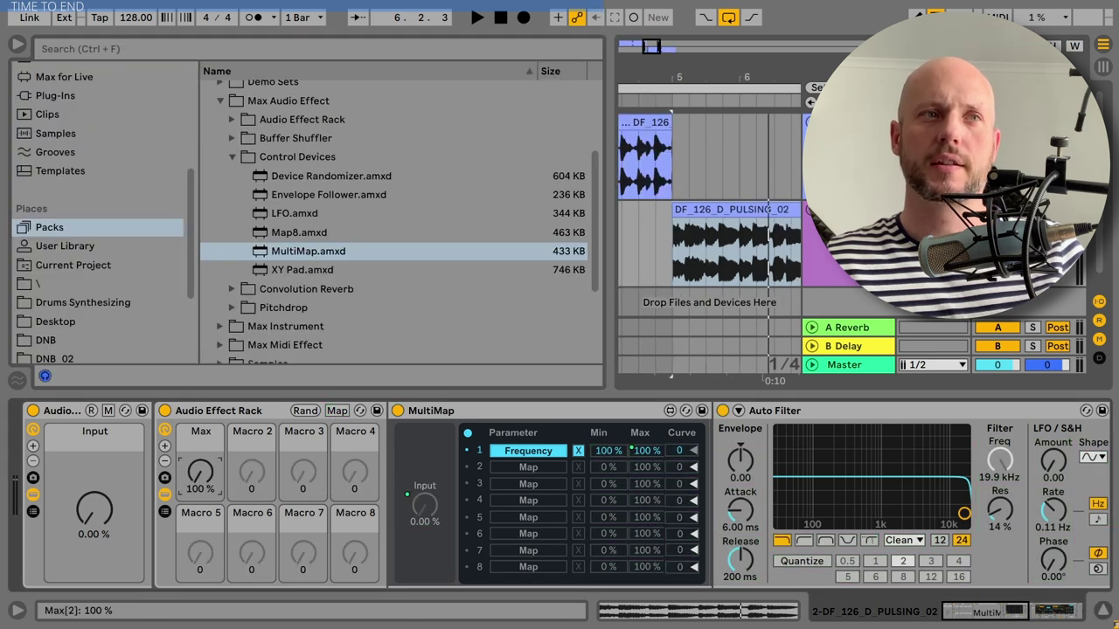
{"action": "mouse_move", "coordinate": [94, 511]}
{"action": "left_mouse_down"}
{"action": "mouse_move", "coordinate": [95, 468]}
{"action": "mouse_move", "coordinate": [94, 529]}
{"action": "left_mouse_up"}
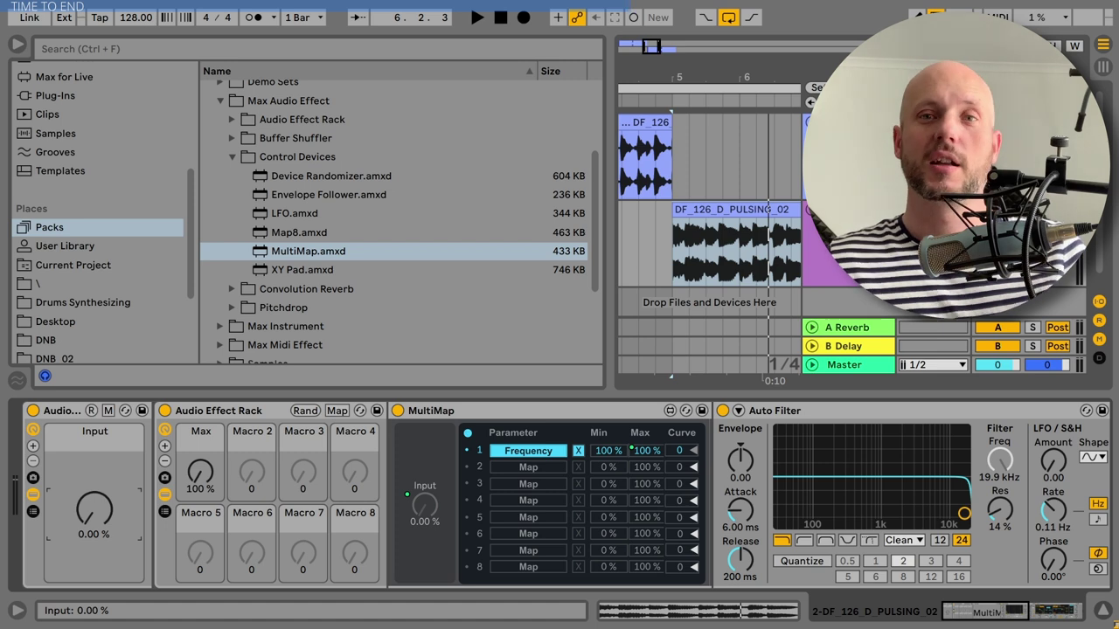
Set the inner rack's Max macro to 41 % and rename it LP
{"action": "left_click_drag", "start_coordinate": [200, 472], "coordinate": [210, 444]}
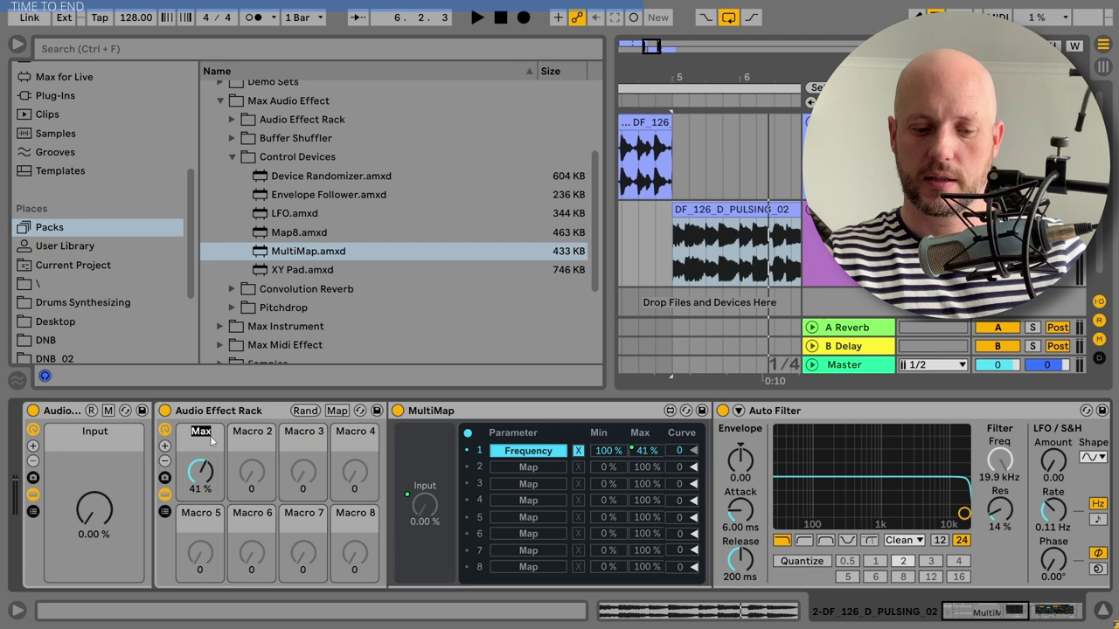
{"action": "type", "text": "LP"}
{"action": "key", "text": "Return"}
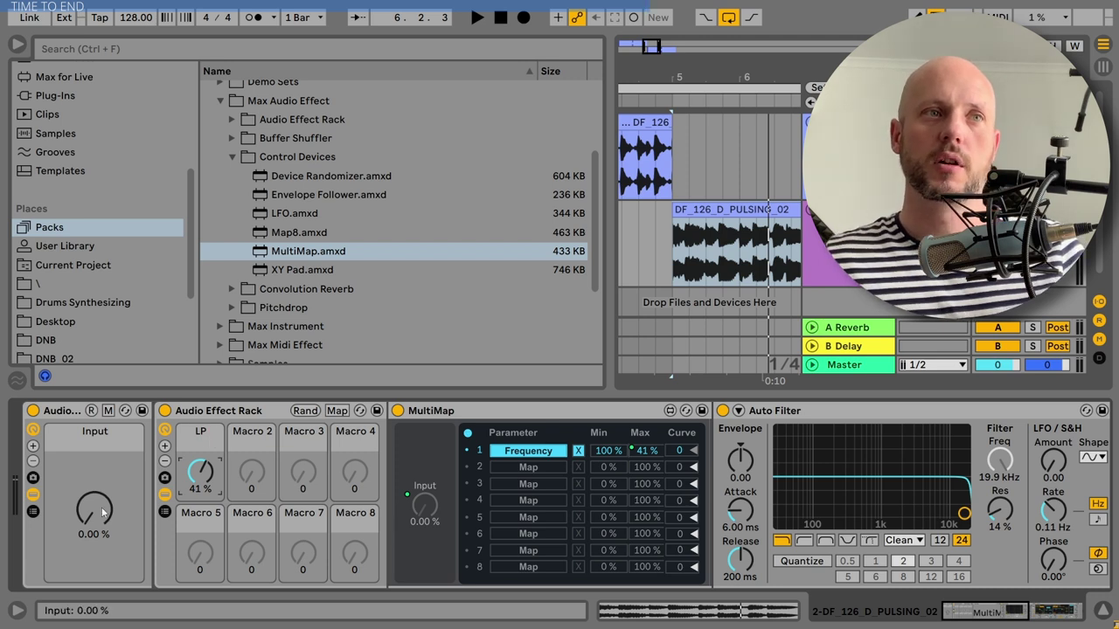
Test the LP macro by raising the outer Input macro and setting LP to 0 %, and return Input to 0 and LP to 100 %
{"action": "left_click_drag", "start_coordinate": [102, 513], "coordinate": [102, 402]}
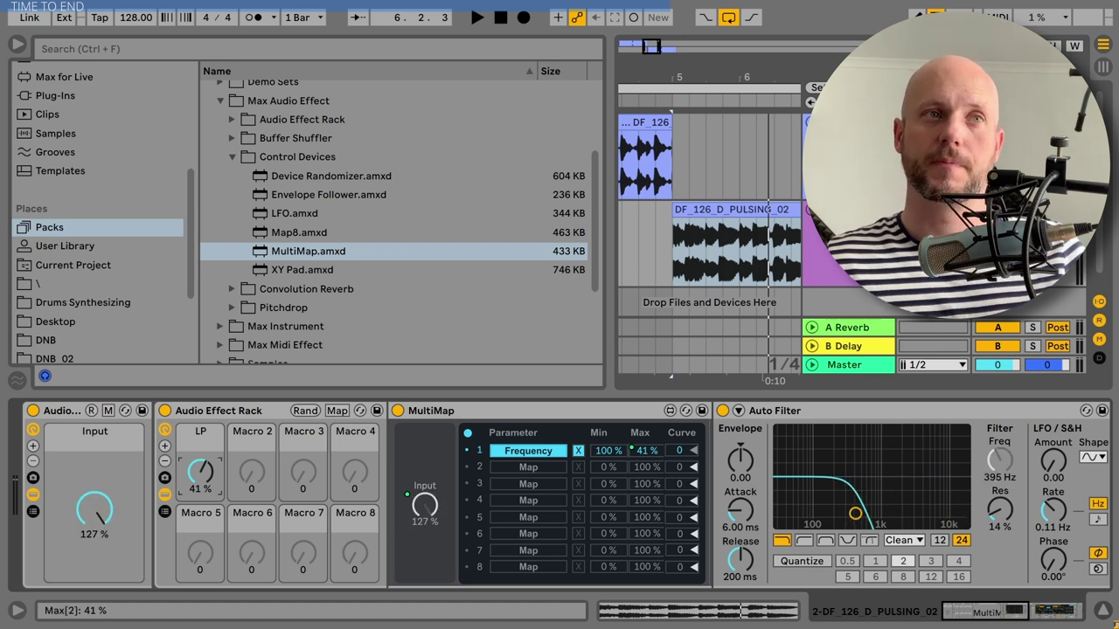
{"action": "left_click_drag", "start_coordinate": [200, 472], "coordinate": [200, 516]}
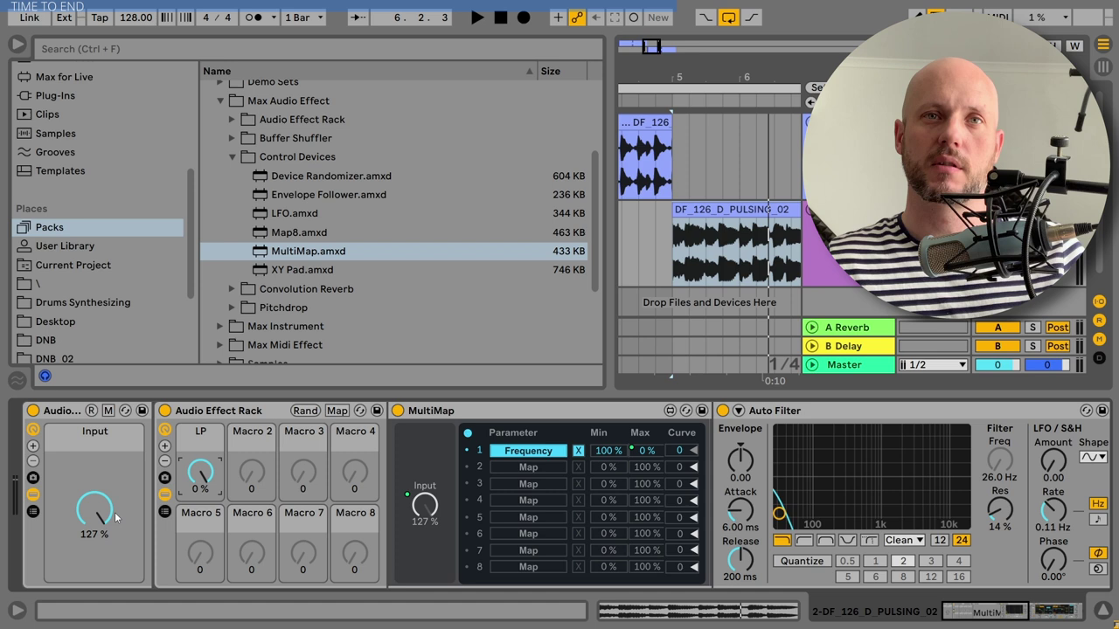
{"action": "mouse_move", "coordinate": [115, 513]}
{"action": "left_mouse_down"}
{"action": "mouse_move", "coordinate": [114, 624]}
{"action": "mouse_move", "coordinate": [121, 493]}
{"action": "left_mouse_up"}
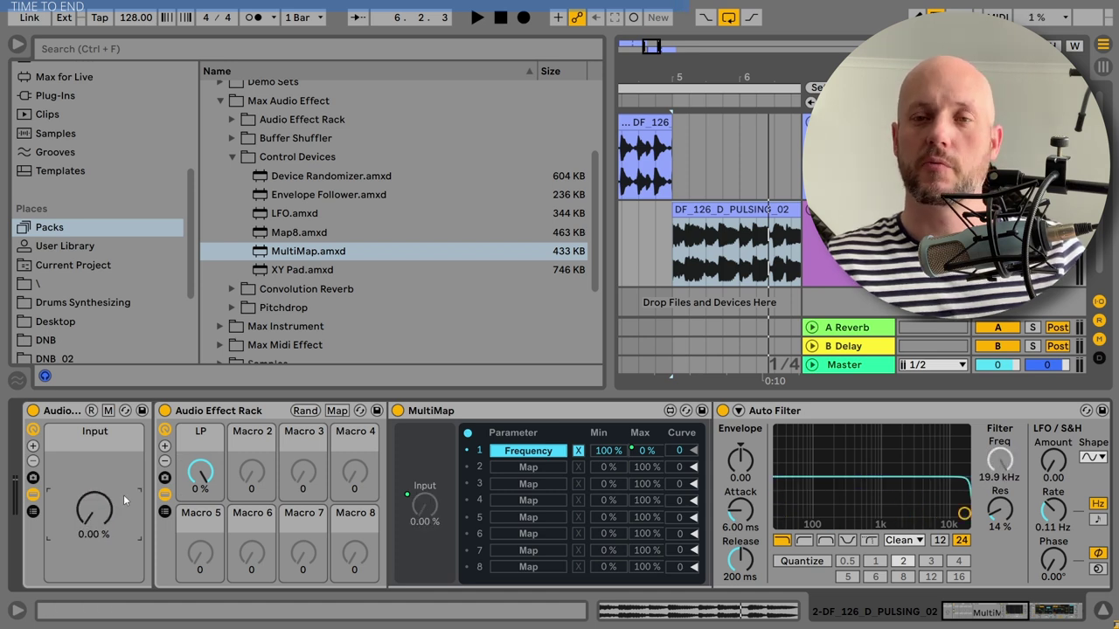
{"action": "left_click_drag", "start_coordinate": [204, 479], "coordinate": [204, 374]}
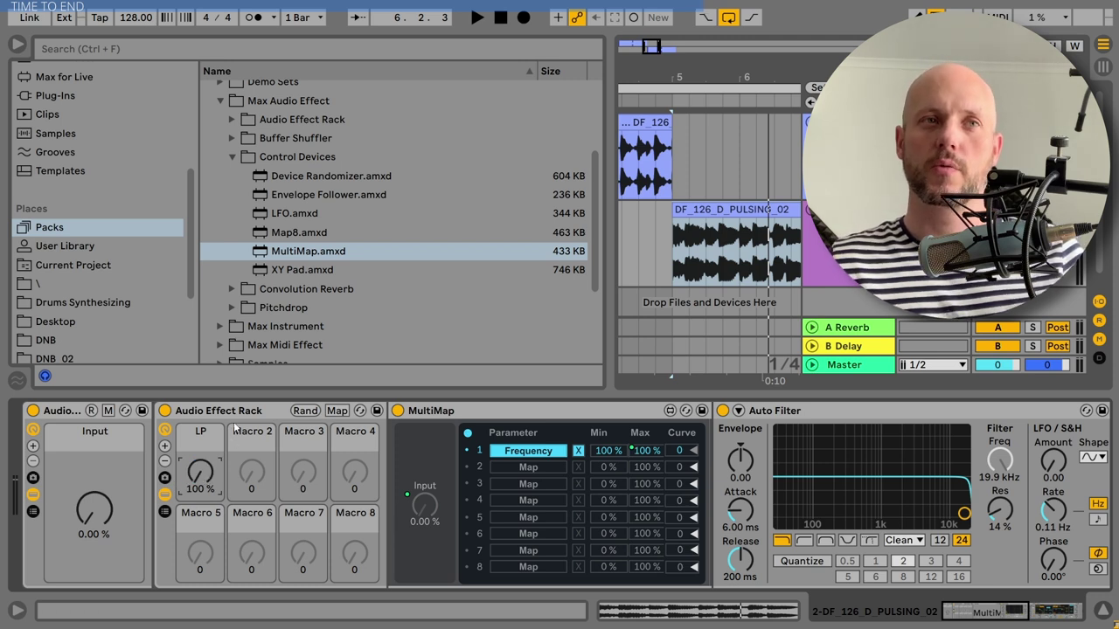
Collapse the Auto Filter device and map the Reverb's Dry/Wet to the second MultiMap parameter slot
{"action": "double_click", "coordinate": [794, 410]}
{"action": "left_click", "coordinate": [794, 410]}
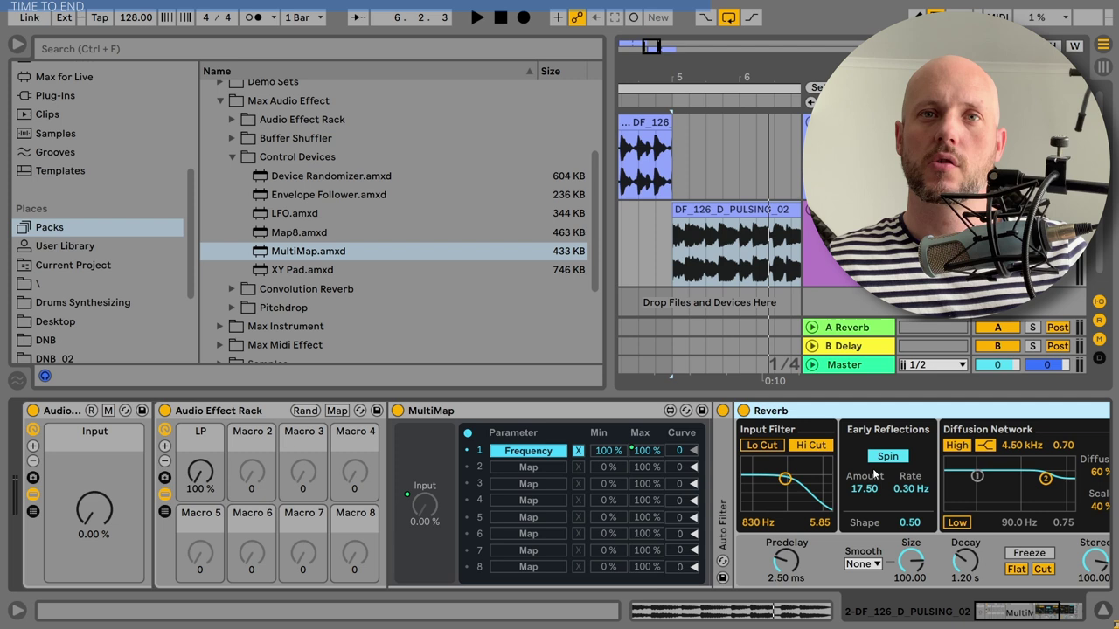
{"action": "right_click", "coordinate": [966, 553]}
{"action": "left_click", "coordinate": [865, 345]}
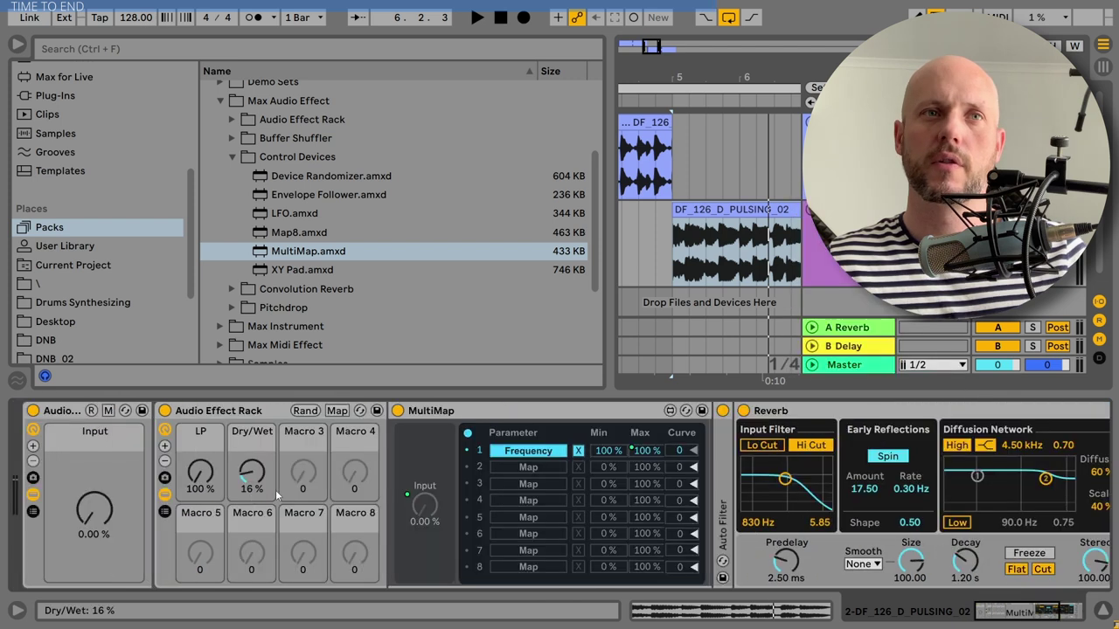
{"action": "left_click", "coordinate": [528, 467]}
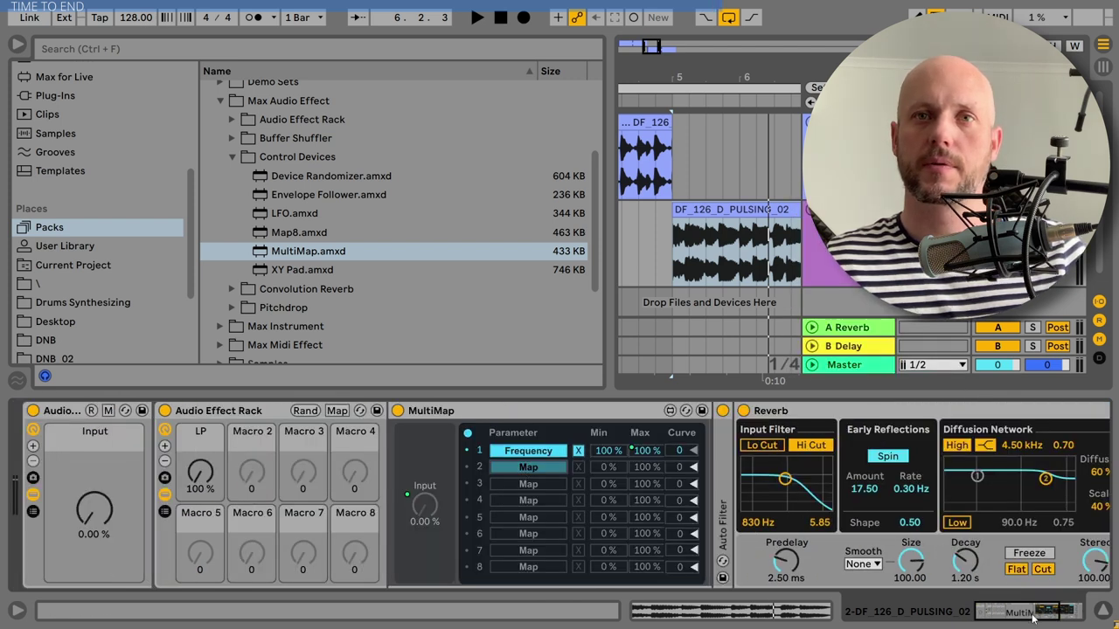
{"action": "left_click_drag", "start_coordinate": [1034, 614], "coordinate": [995, 601]}
{"action": "left_click", "coordinate": [1001, 559]}
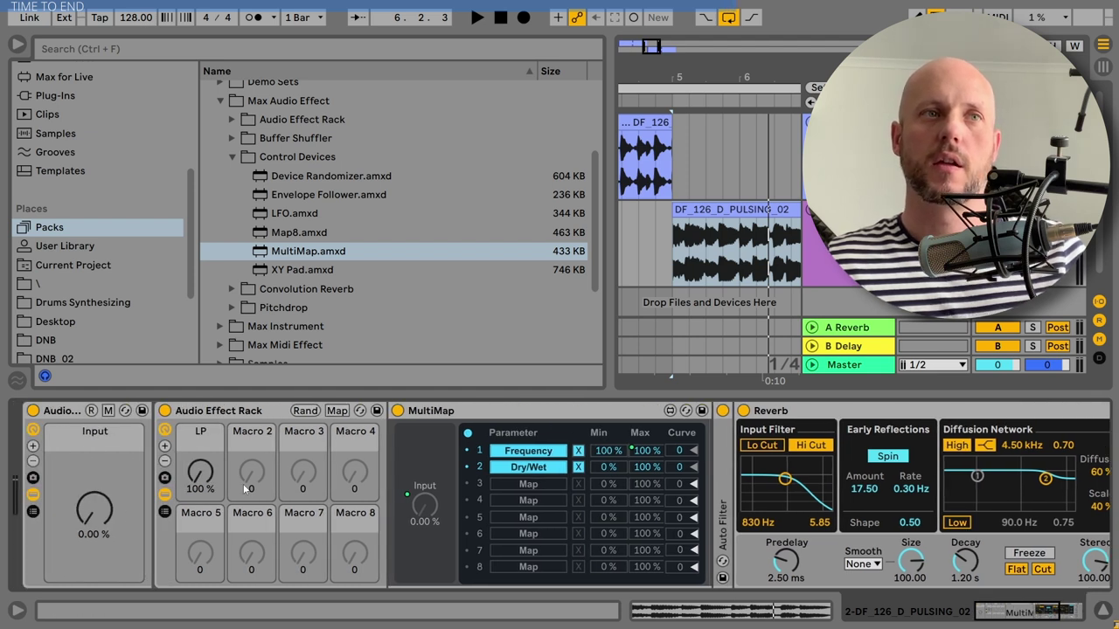
Map the second MultiMap slot's Max value to the inner rack's Macro 2 and rename that macro REVERB
{"action": "right_click", "coordinate": [641, 468]}
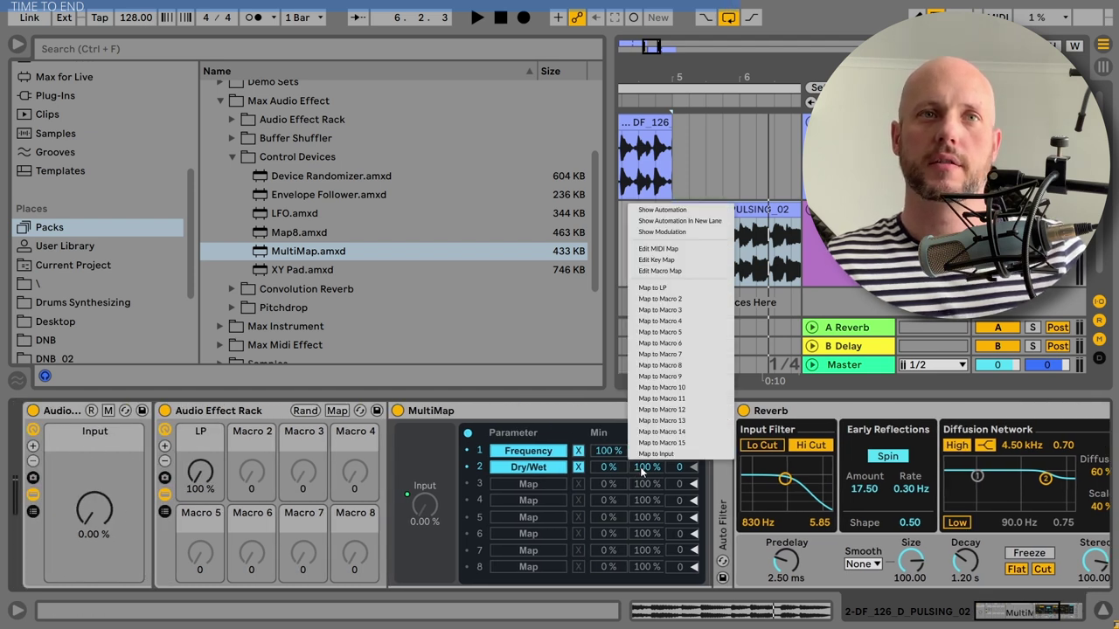
{"action": "left_click", "coordinate": [661, 299]}
{"action": "left_click", "coordinate": [253, 432]}
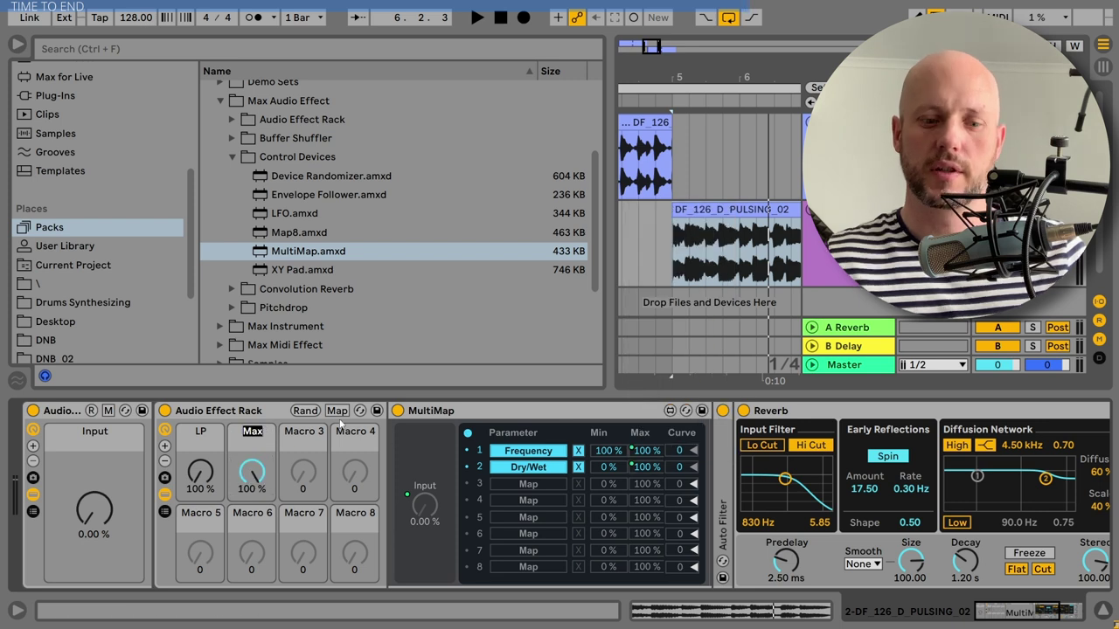
{"action": "type", "text": "REVERB"}
{"action": "key", "text": "Return"}
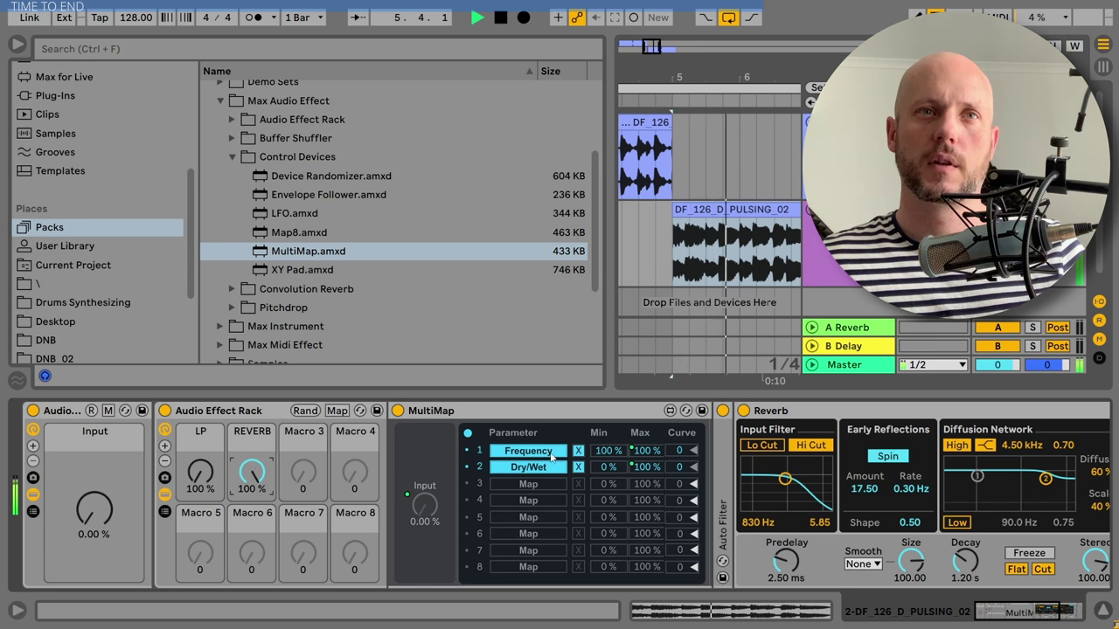
Sweep the outer rack's Input macro to test both mappings, and rename that macro TRANSITION
{"action": "left_click_drag", "start_coordinate": [270, 471], "coordinate": [240, 437]}
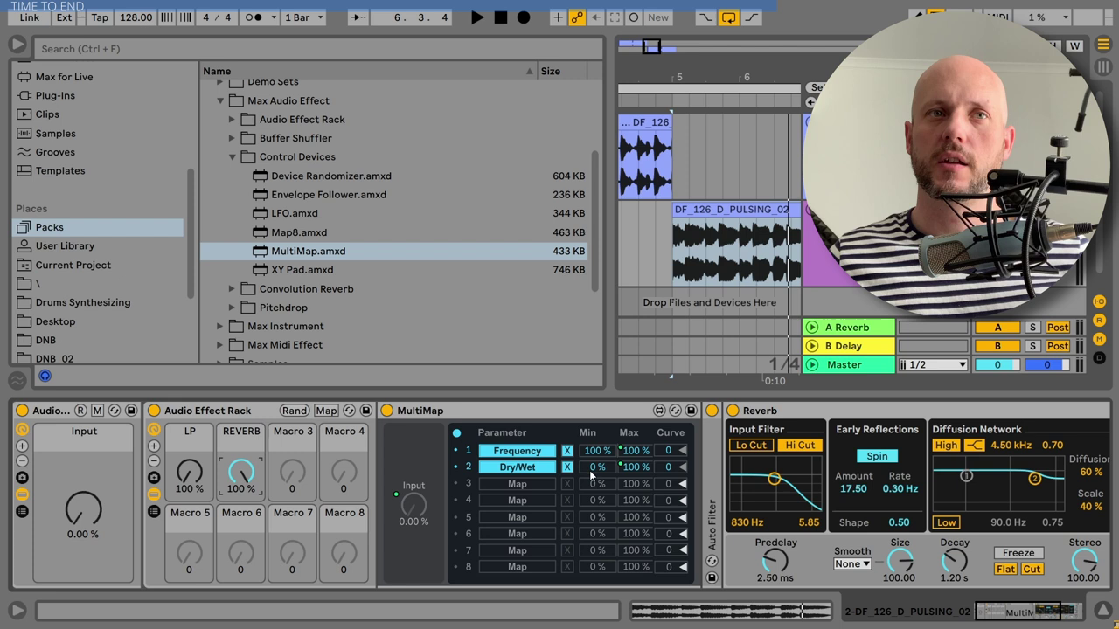
{"action": "mouse_move", "coordinate": [1006, 611]}
{"action": "left_mouse_down"}
{"action": "mouse_move", "coordinate": [1040, 612]}
{"action": "mouse_move", "coordinate": [997, 615]}
{"action": "left_mouse_up"}
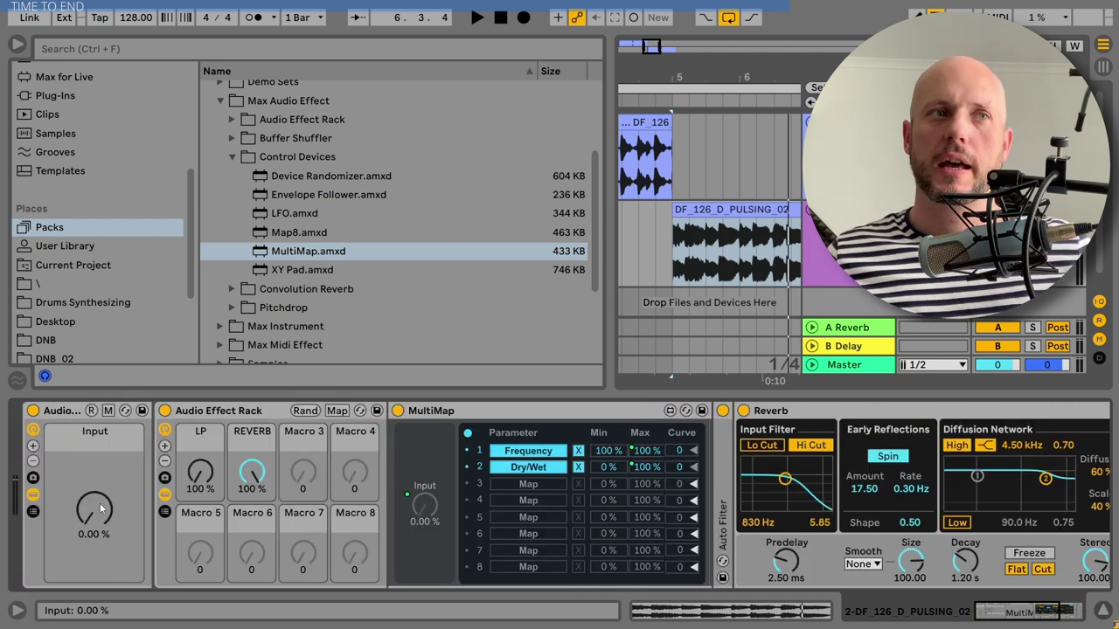
{"action": "left_click_drag", "start_coordinate": [94, 507], "coordinate": [94, 493]}
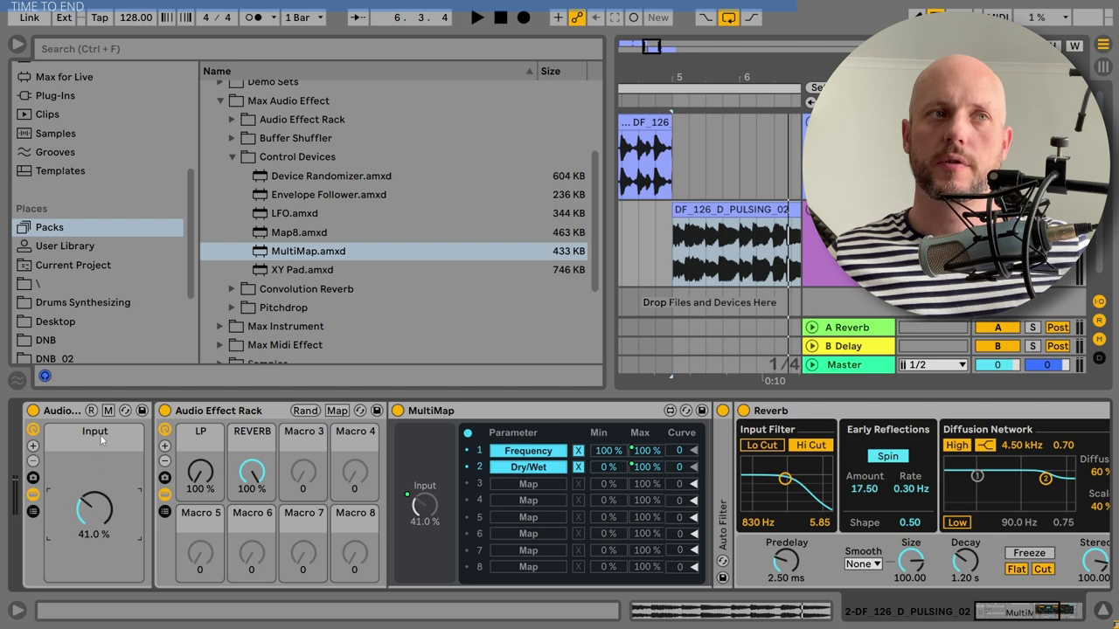
{"action": "key", "text": "ctrl+r"}
{"action": "type", "text": "TRANSITION"}
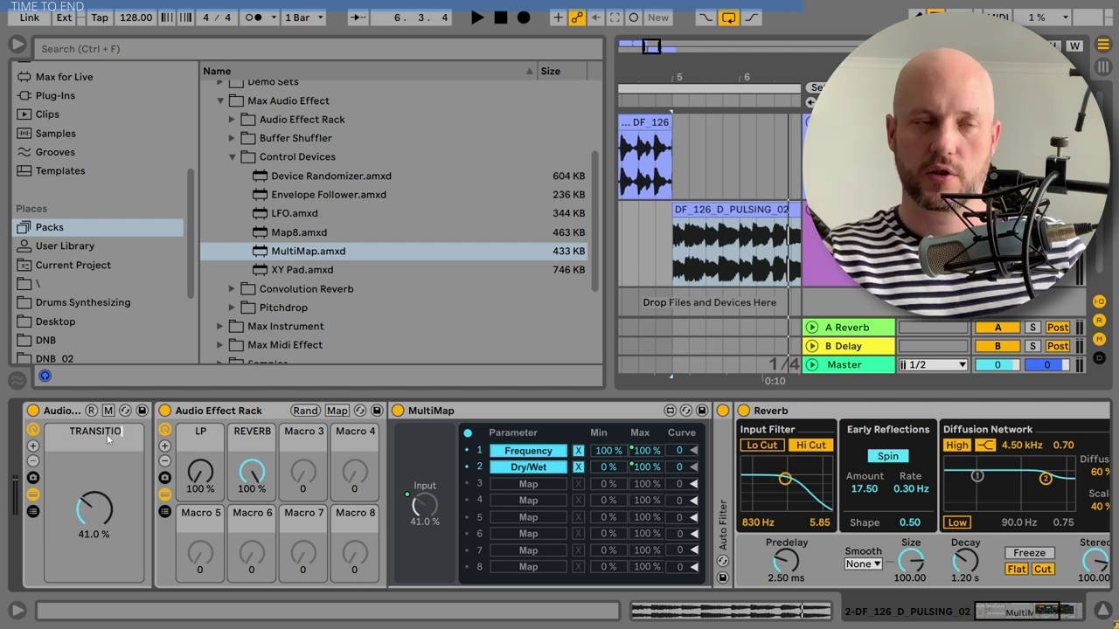
{"action": "key", "text": "Return"}
Play the clip while sweeping the TRANSITION macro, and set the Reverb's Decay to 4.34 s
{"action": "key", "text": "space"}
{"action": "mouse_move", "coordinate": [109, 526]}
{"action": "left_mouse_down"}
{"action": "mouse_move", "coordinate": [109, 409]}
{"action": "mouse_move", "coordinate": [97, 513]}
{"action": "left_mouse_up"}
{"action": "key", "text": "space"}
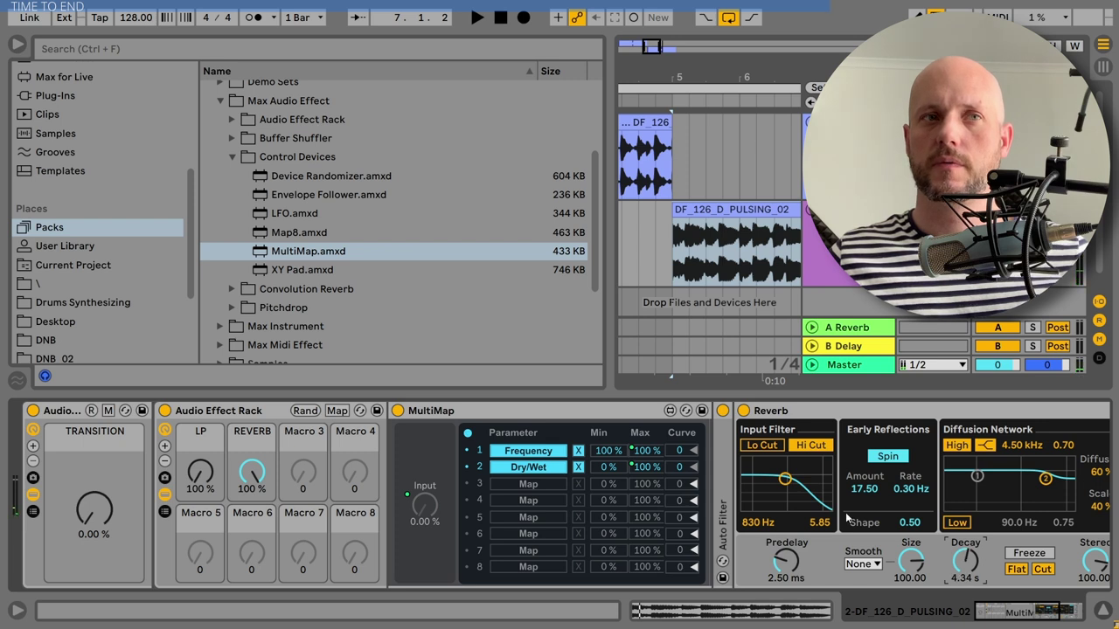
{"action": "mouse_move", "coordinate": [94, 516]}
{"action": "left_mouse_down"}
{"action": "mouse_move", "coordinate": [94, 420]}
{"action": "mouse_move", "coordinate": [110, 519]}
{"action": "left_mouse_up"}
{"action": "key", "text": "space"}
{"action": "key", "text": "space"}
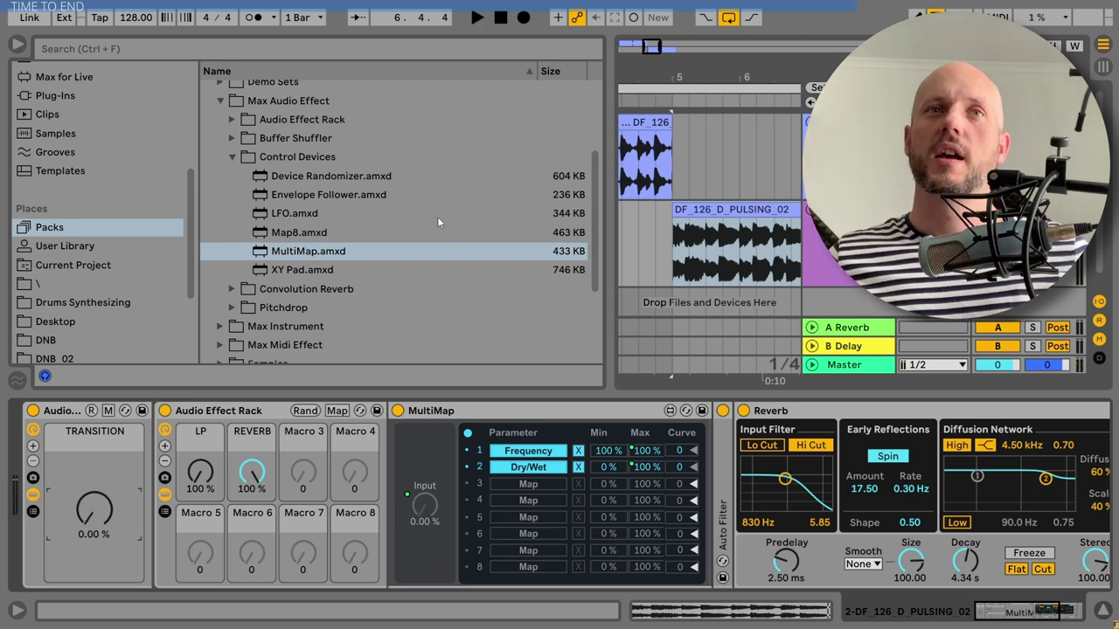
Move the DF_126_D_PULSING_02 clip up to the first track and reset its rack's REVERB, OTT and LFO VOLUME macros to 0
{"action": "left_click_drag", "start_coordinate": [732, 209], "coordinate": [733, 122]}
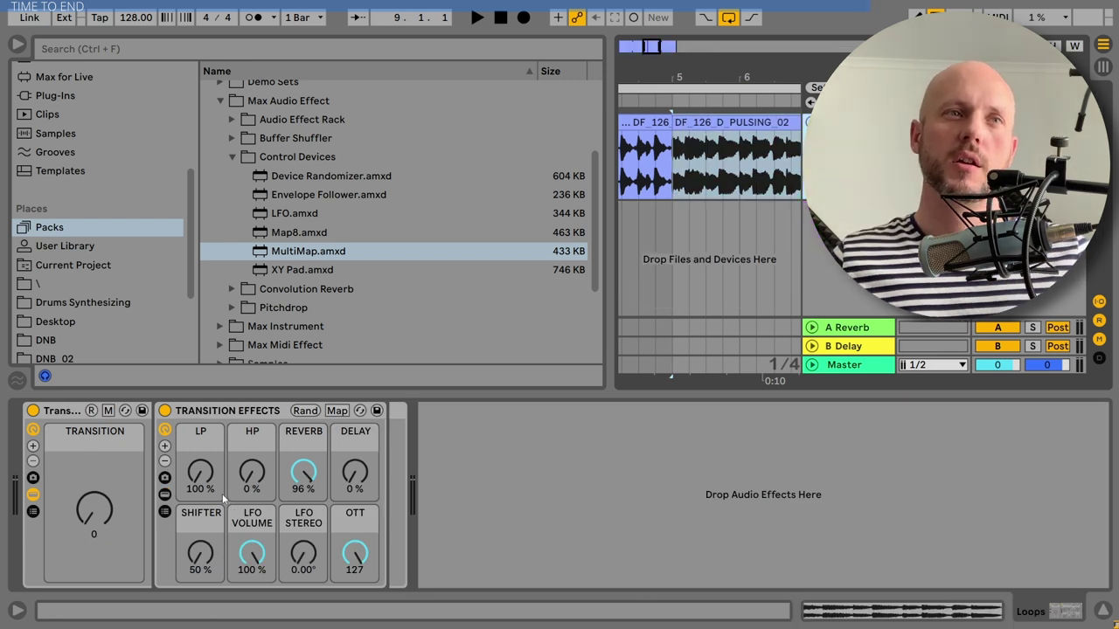
{"action": "double_click", "coordinate": [306, 473]}
{"action": "double_click", "coordinate": [358, 557]}
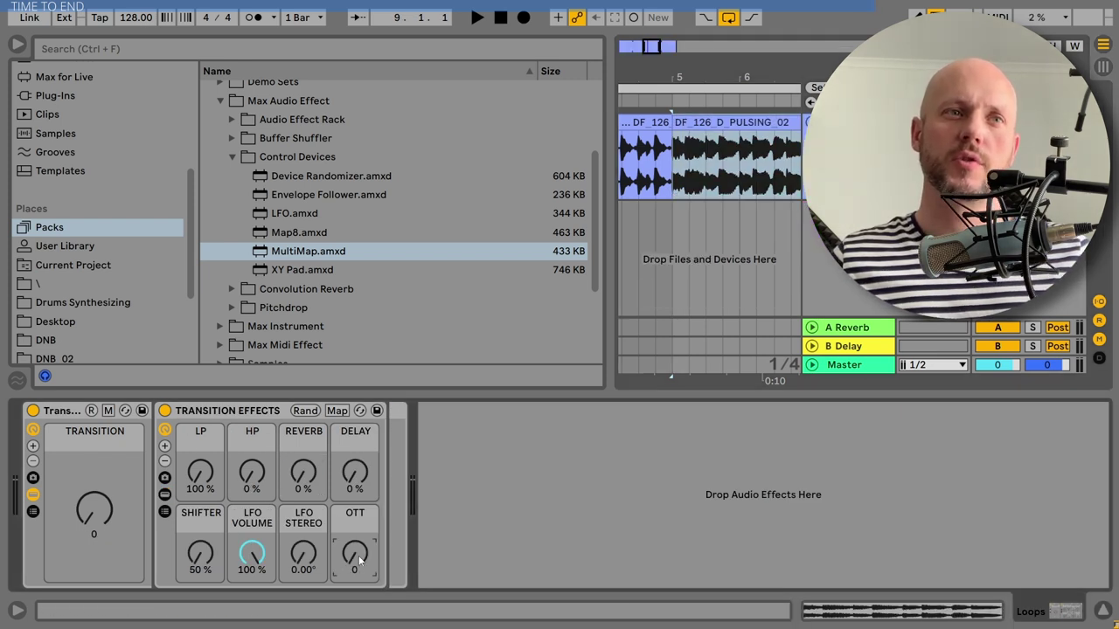
{"action": "left_click", "coordinate": [251, 552]}
{"action": "key", "text": "Delete"}
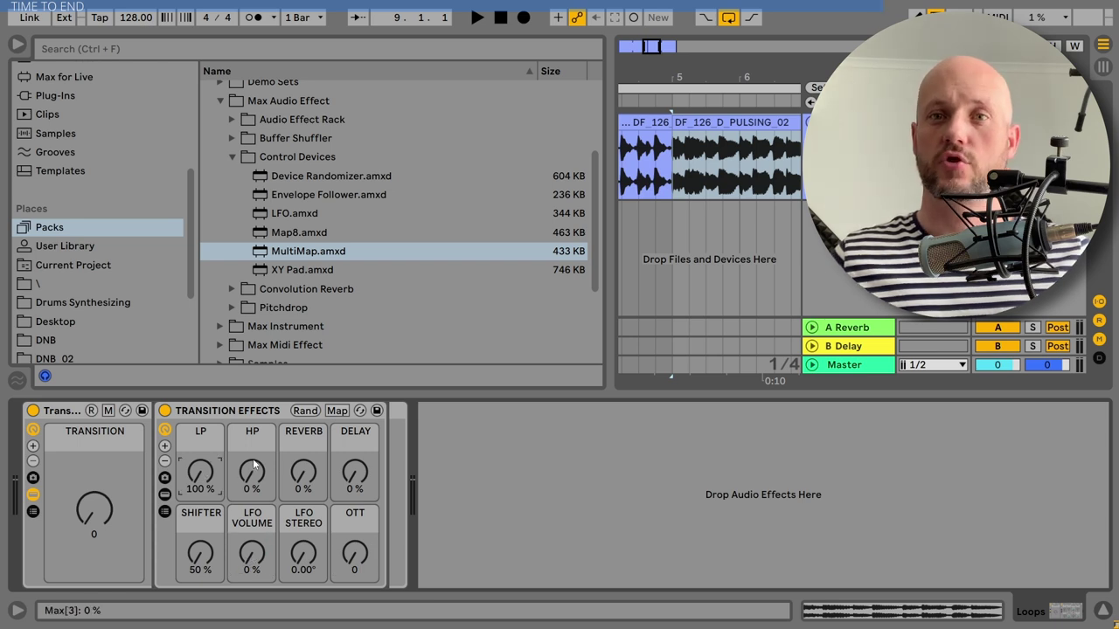
Set the TRANSITION EFFECTS macros HP and REVERB to 100 %, DELAY to 94 % and OTT to 127
{"action": "left_click_drag", "start_coordinate": [256, 472], "coordinate": [256, 428]}
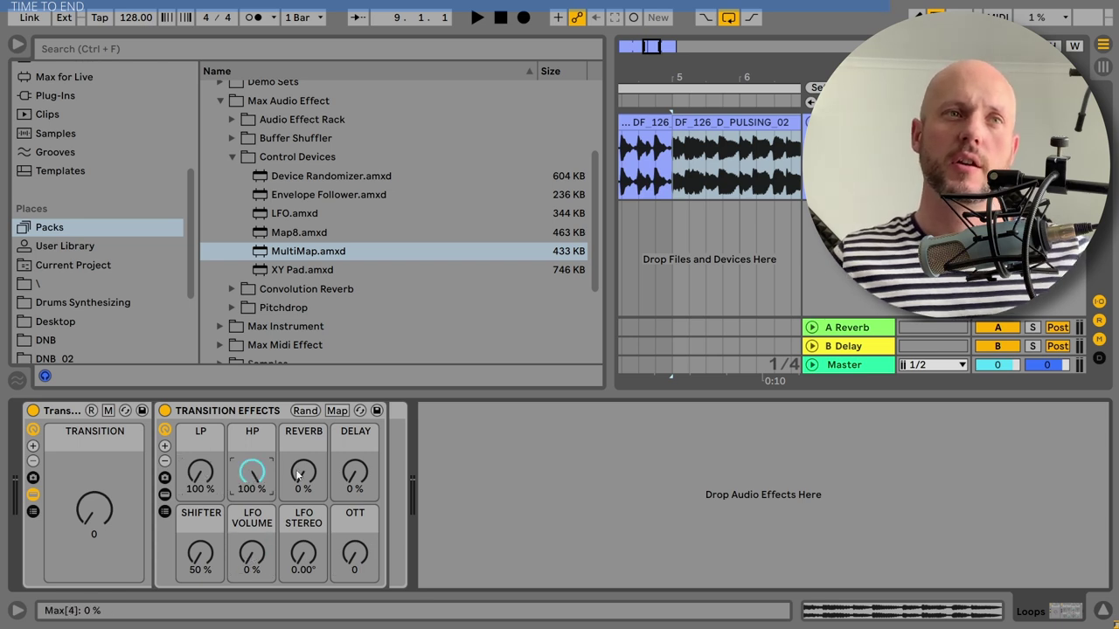
{"action": "left_click_drag", "start_coordinate": [303, 472], "coordinate": [304, 429]}
{"action": "left_click_drag", "start_coordinate": [355, 472], "coordinate": [355, 411]}
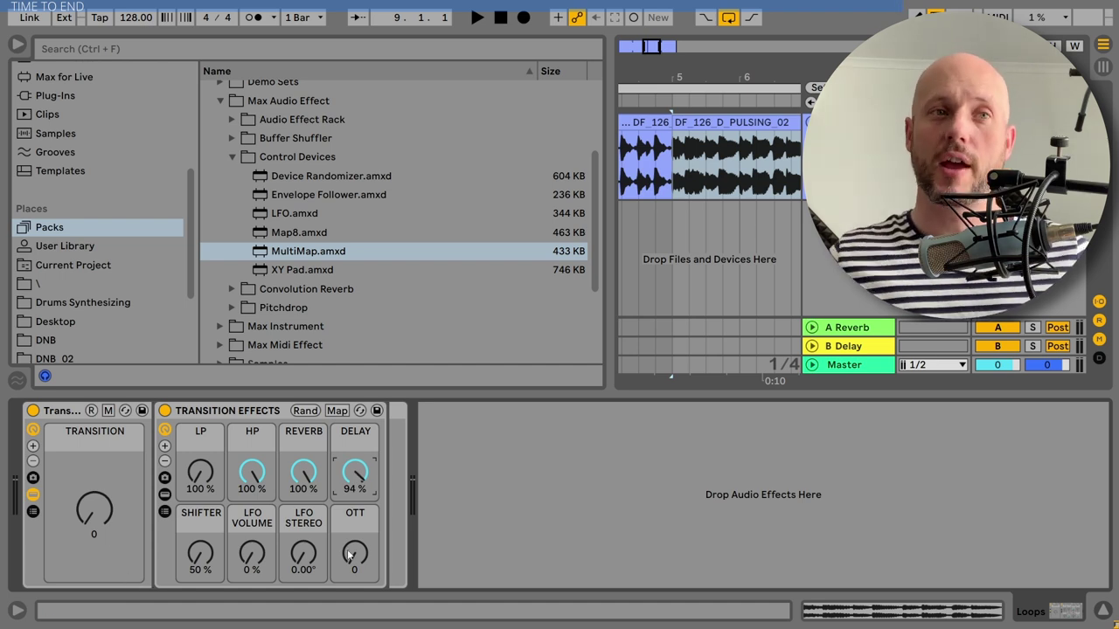
{"action": "left_click_drag", "start_coordinate": [350, 553], "coordinate": [350, 489]}
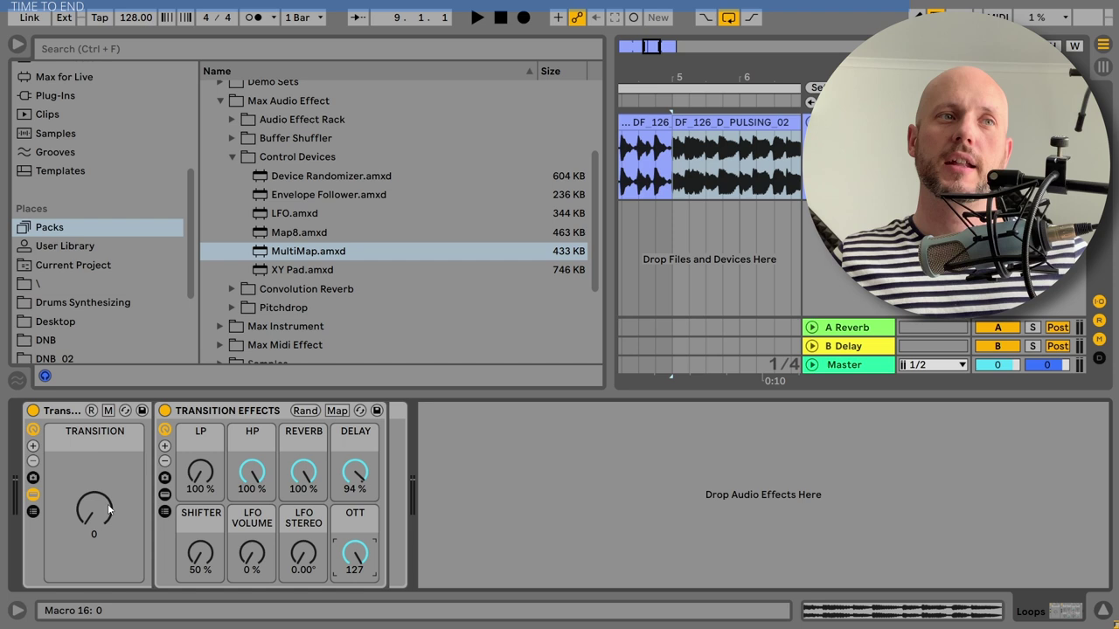
Play the clip while sweeping the TRANSITION macro to hear the combined effects, return it to 0 and stop playback
{"action": "key", "text": "space"}
{"action": "mouse_move", "coordinate": [95, 511]}
{"action": "left_mouse_down"}
{"action": "mouse_move", "coordinate": [94, 452]}
{"action": "mouse_move", "coordinate": [95, 510]}
{"action": "left_mouse_up"}
{"action": "key", "text": "space"}
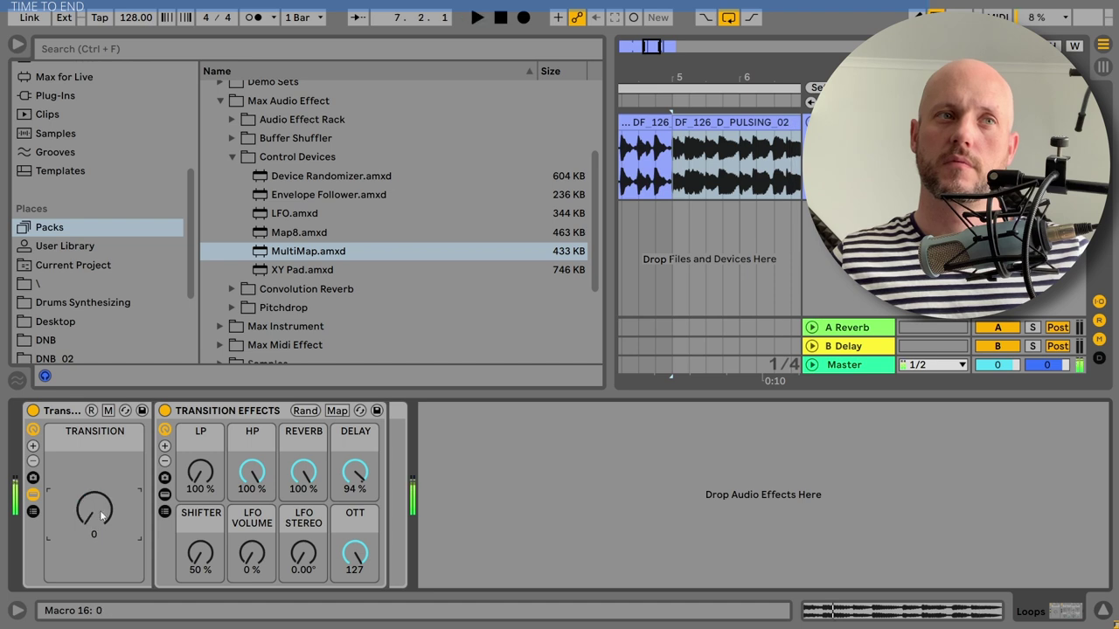
Set the HP macro to 85 % and SHIFTER to 55 %, and audition the clip while sweeping TRANSITION back to 0
{"action": "left_click_drag", "start_coordinate": [252, 472], "coordinate": [252, 479]}
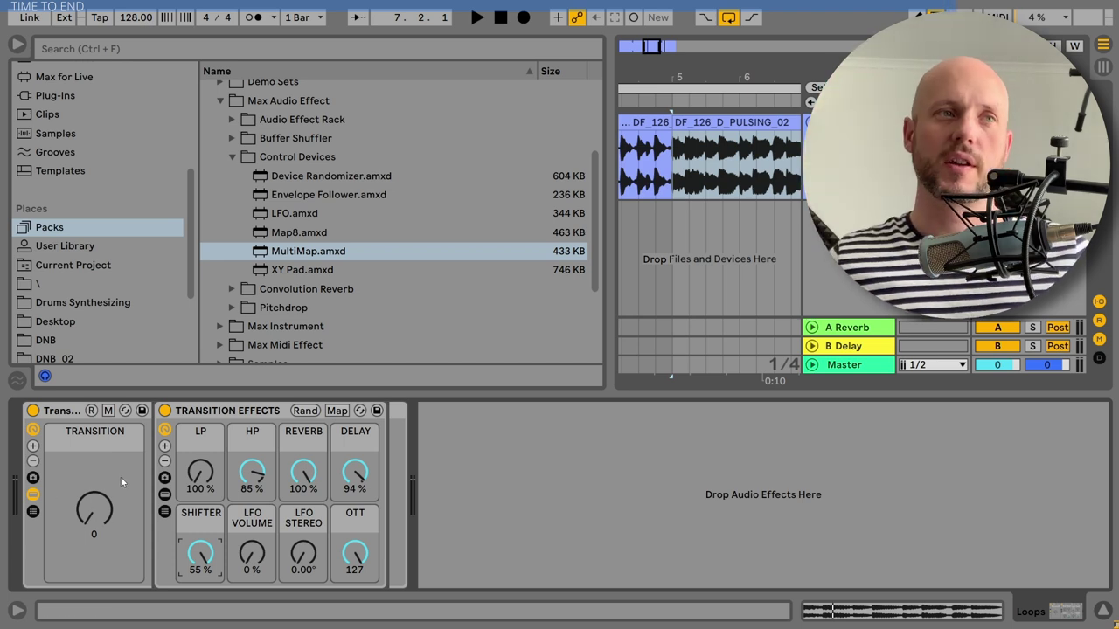
{"action": "key", "text": "space"}
{"action": "mouse_move", "coordinate": [108, 508]}
{"action": "left_mouse_down"}
{"action": "mouse_move", "coordinate": [108, 409]}
{"action": "mouse_move", "coordinate": [108, 520]}
{"action": "left_mouse_up"}
{"action": "key", "text": "space"}
Set the LFO VOLUME macro to 100 % and audition the volume modulation by sweeping TRANSITION during playback
{"action": "left_click_drag", "start_coordinate": [252, 555], "coordinate": [252, 503]}
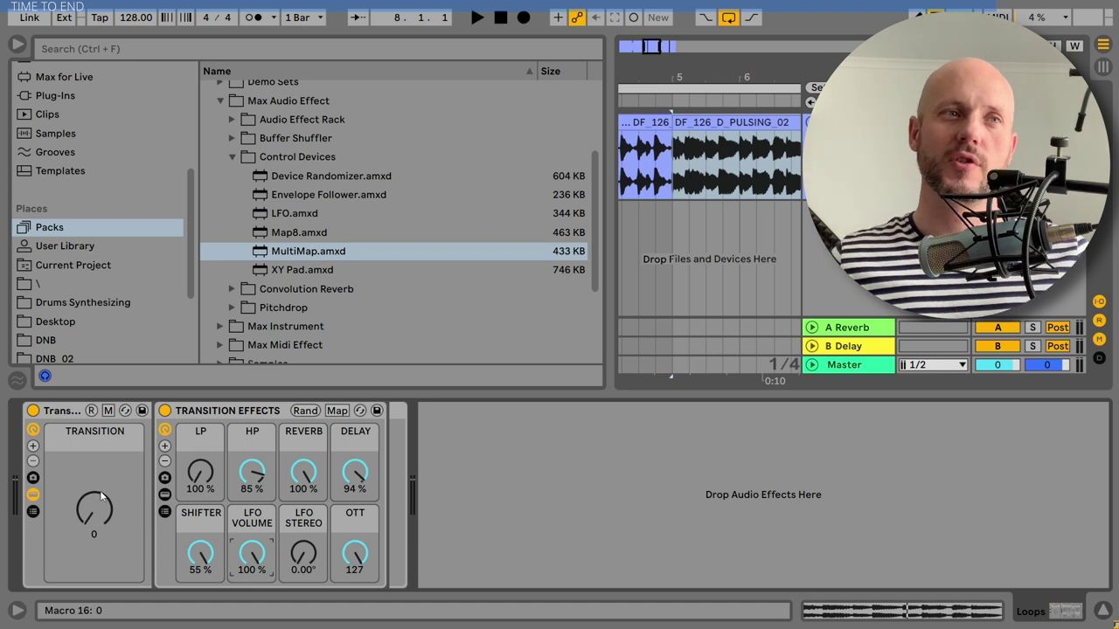
{"action": "key", "text": "space"}
{"action": "mouse_move", "coordinate": [101, 492]}
{"action": "left_mouse_down"}
{"action": "mouse_move", "coordinate": [101, 418]}
{"action": "mouse_move", "coordinate": [101, 493]}
{"action": "left_mouse_up"}
{"action": "key", "text": "space"}
Play from the DF_126_BONDED_02 clip into the next one while sweeping TRANSITION and returning it to 0, and select the outer Transition rack
{"action": "left_click_drag", "start_coordinate": [682, 77], "coordinate": [770, 54]}
{"action": "left_click", "coordinate": [694, 123]}
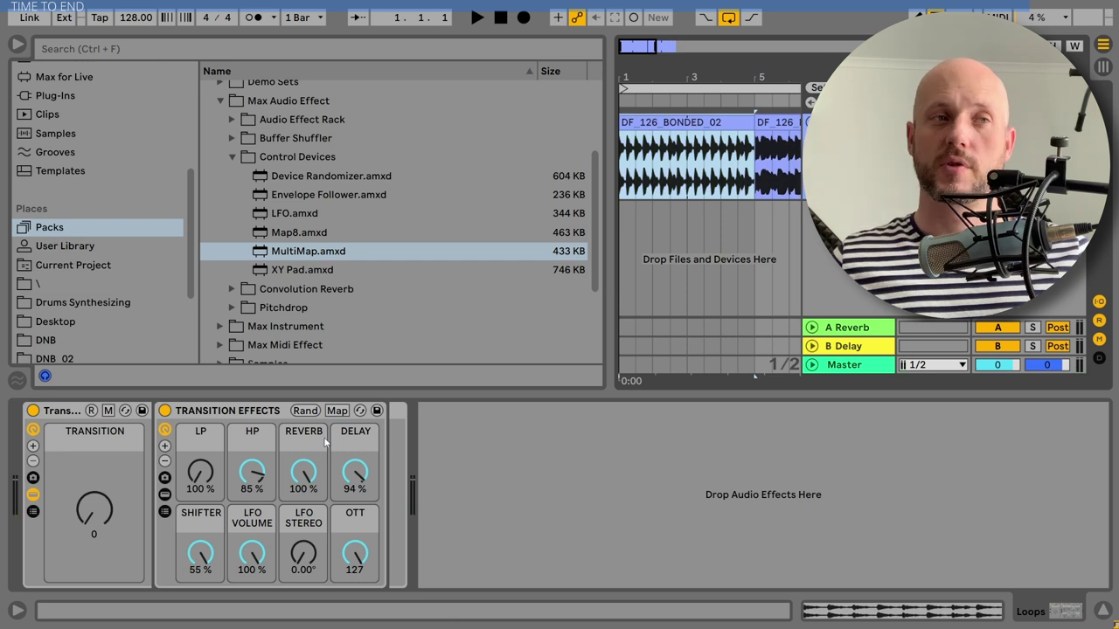
{"action": "key", "text": "space"}
{"action": "mouse_move", "coordinate": [94, 509]}
{"action": "left_mouse_down"}
{"action": "mouse_move", "coordinate": [94, 434]}
{"action": "mouse_move", "coordinate": [99, 525]}
{"action": "left_mouse_up"}
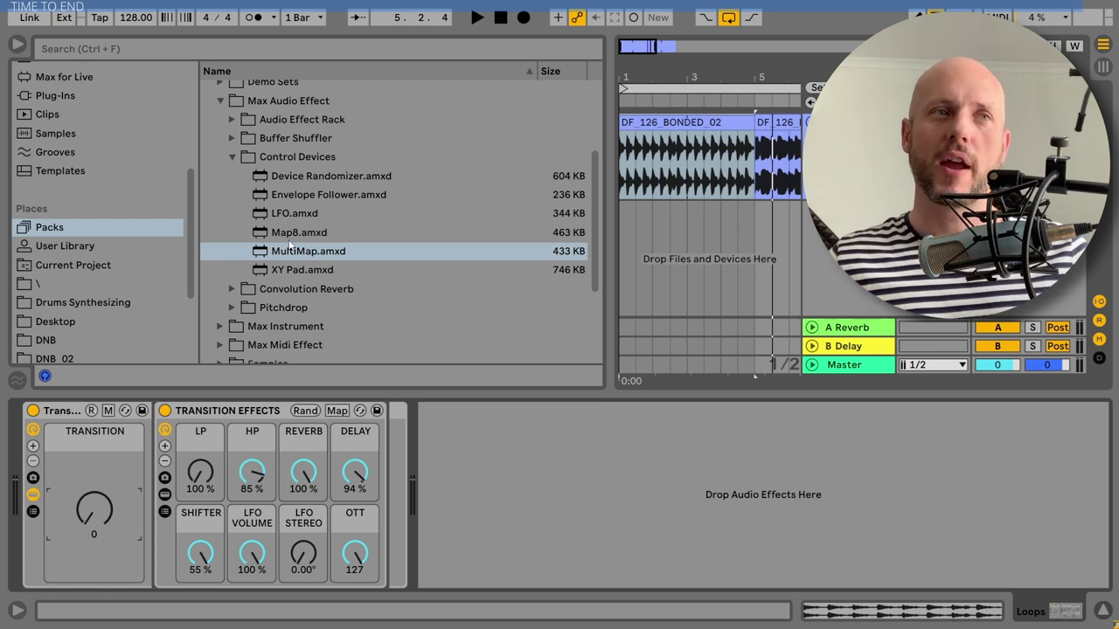
{"action": "left_click", "coordinate": [63, 414]}
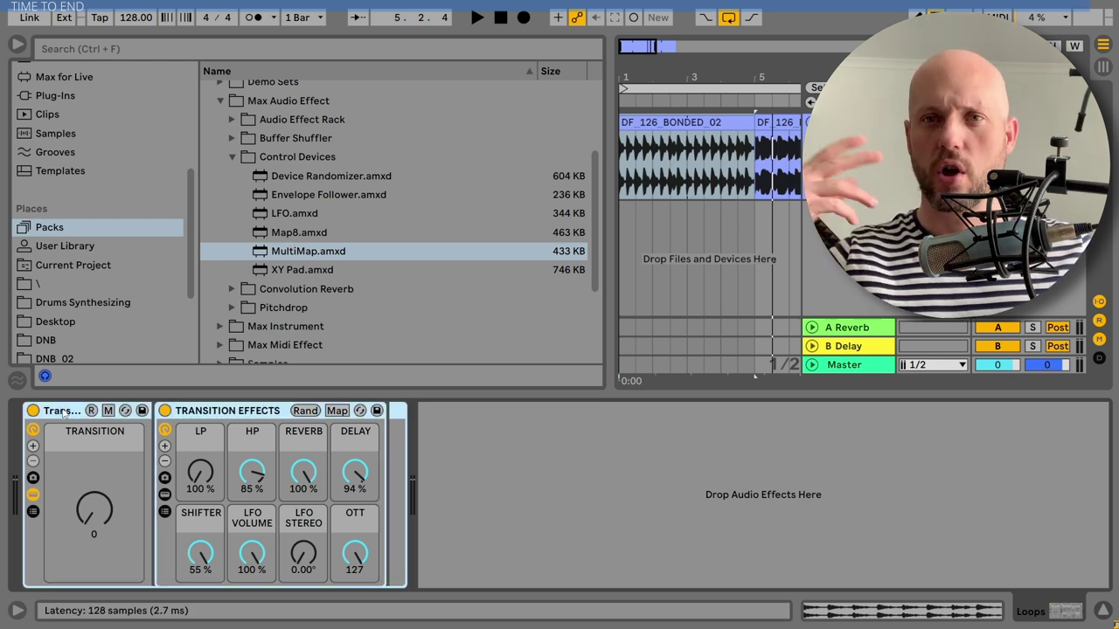